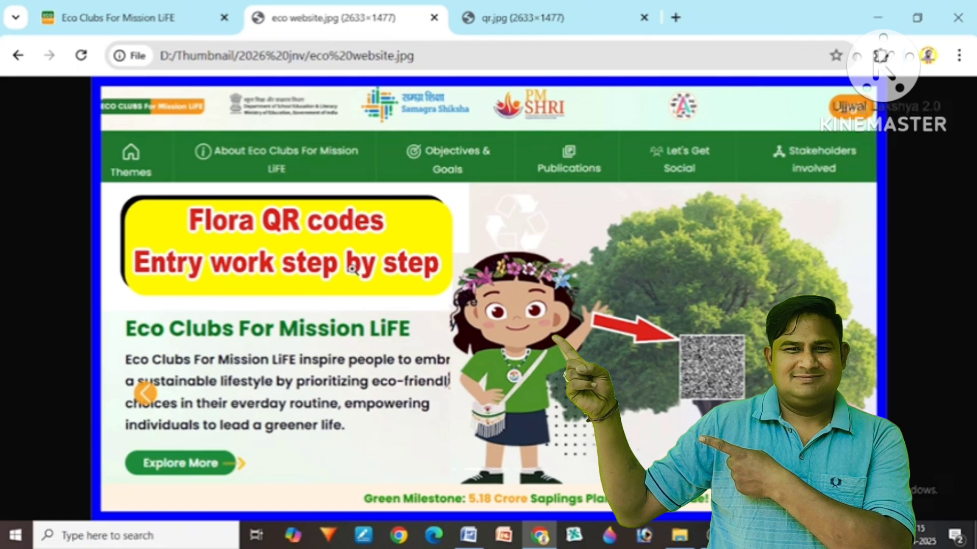
# Step: After viewing the QR code image, load ecoclubs.education.gov.in in a new tab and show its login choices
pyautogui.click(512, 25)
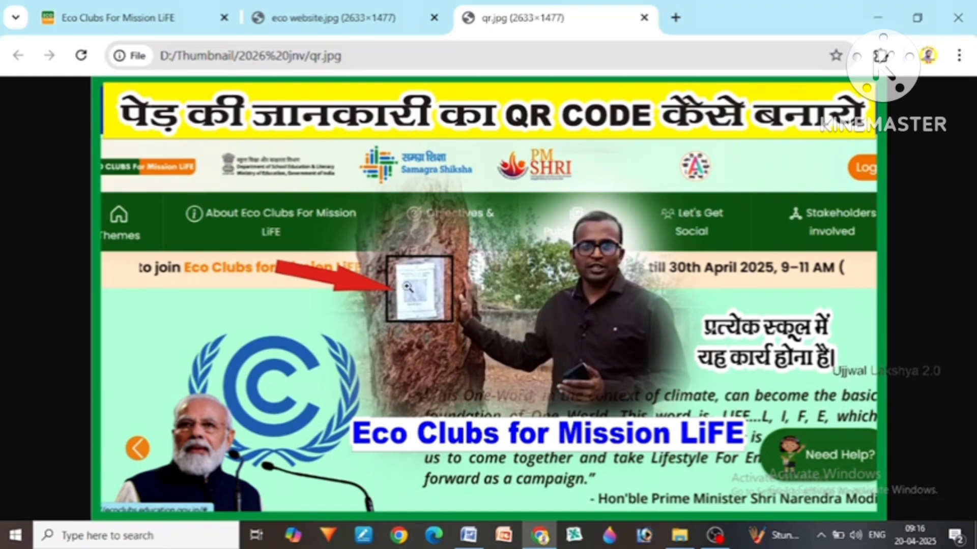
pyautogui.click(336, 24)
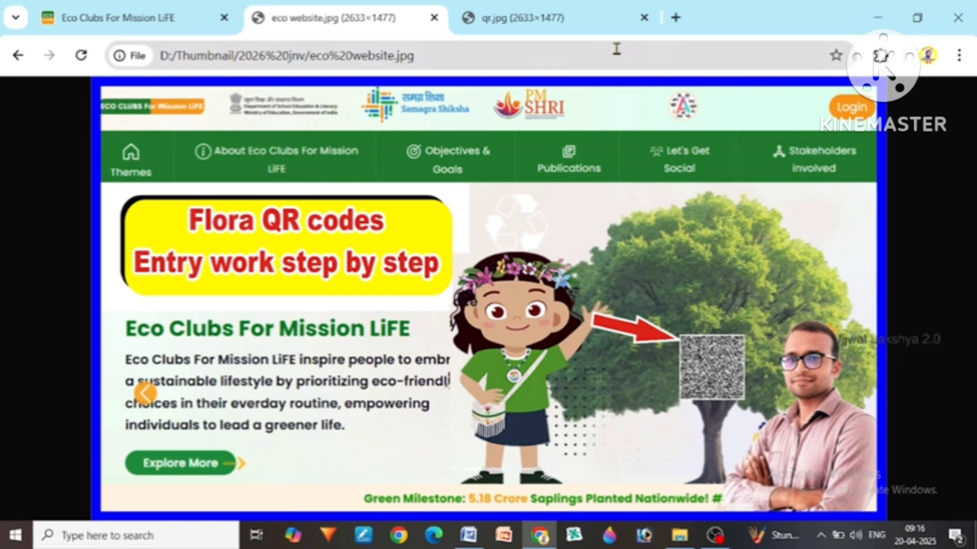
pyautogui.click(675, 17)
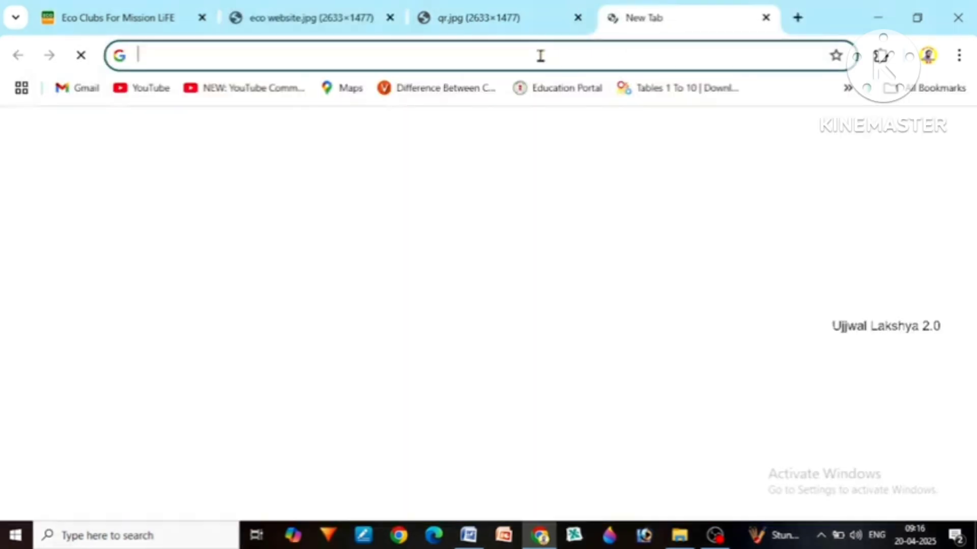
pyautogui.click(540, 55)
pyautogui.write('ecoclubs.education.gov.in')
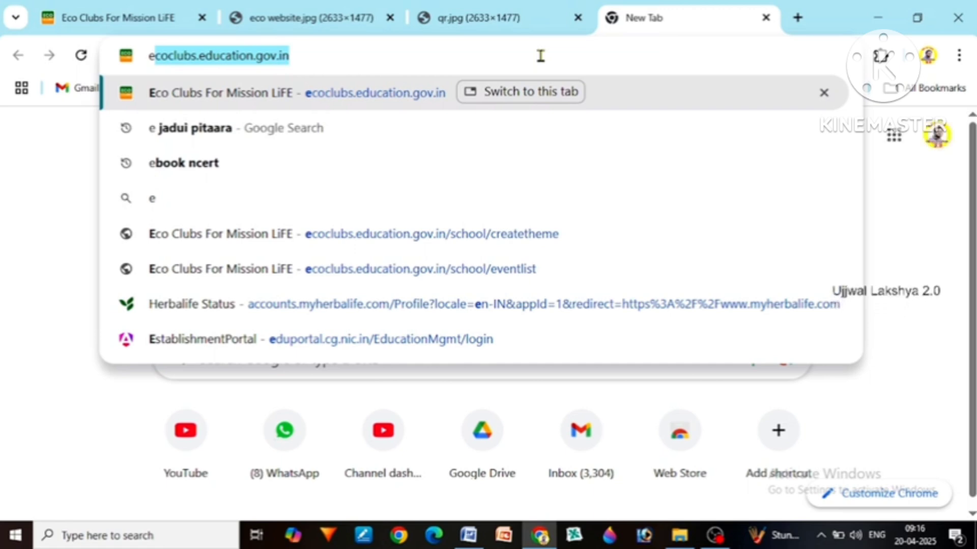
pyautogui.press('Return')
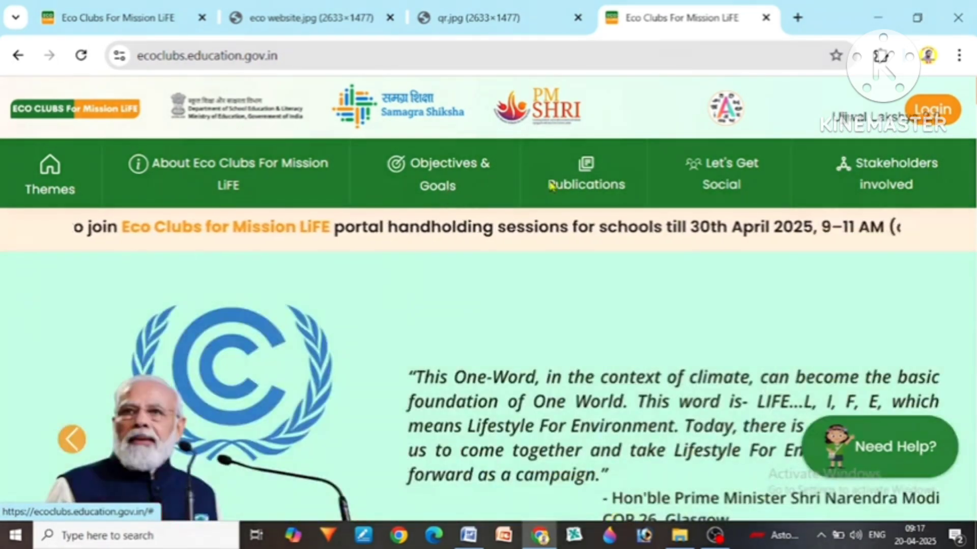
pyautogui.click(918, 122)
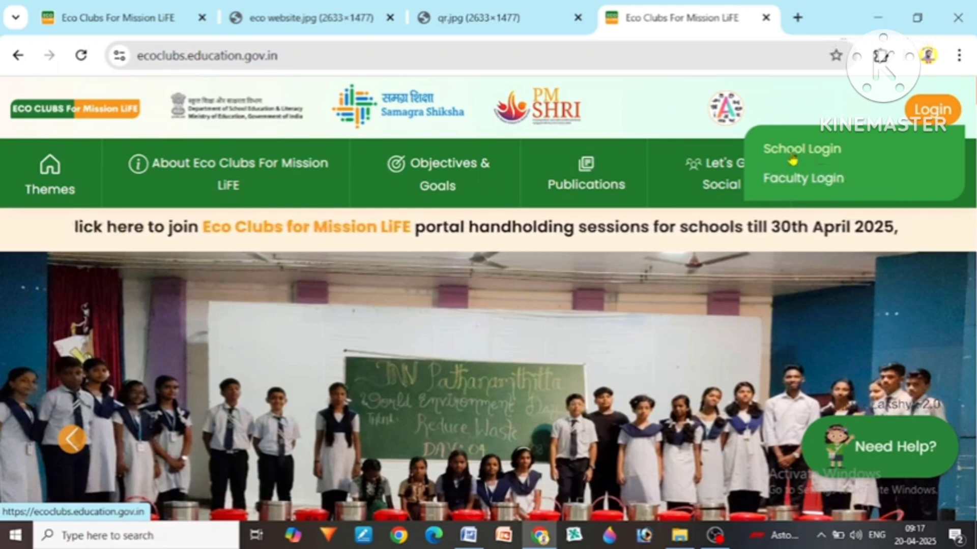
# Step: Log in through School Login using the school's pasted UDISE code and the captcha
pyautogui.click(792, 159)
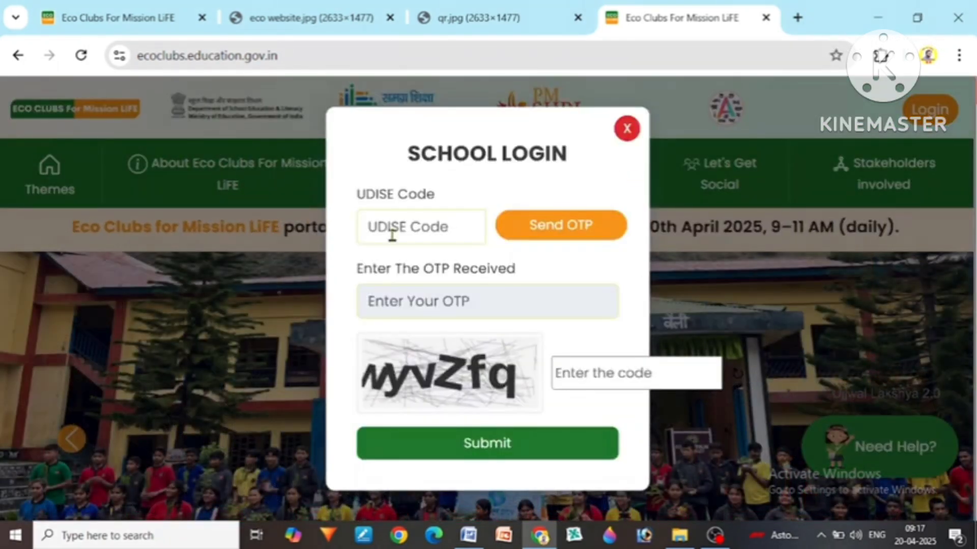
pyautogui.click(391, 234)
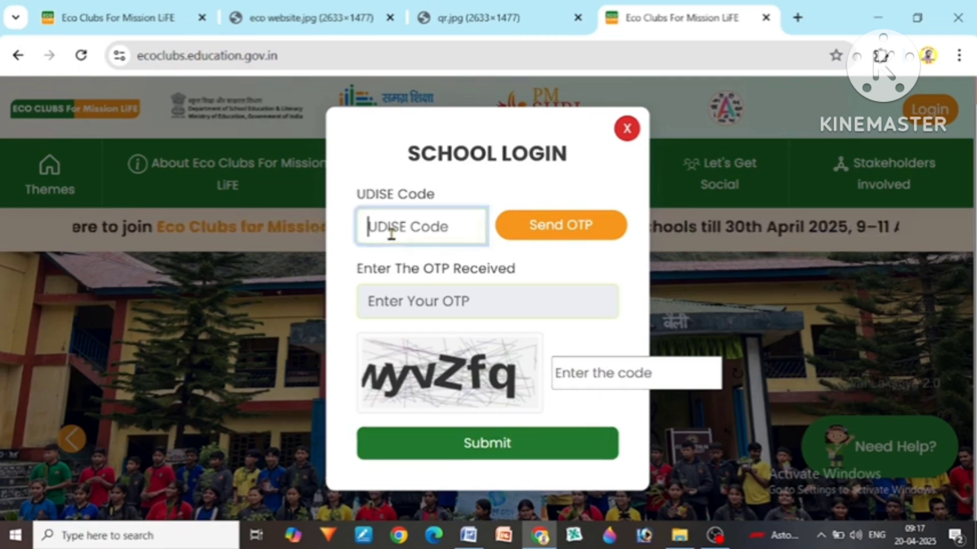
pyautogui.hotkey('ctrl', 'v')
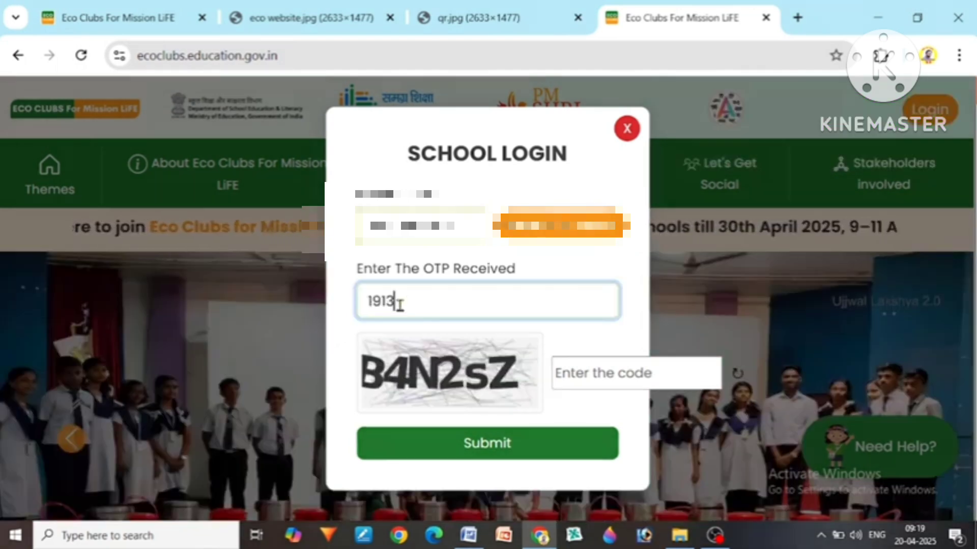
pyautogui.click(575, 373)
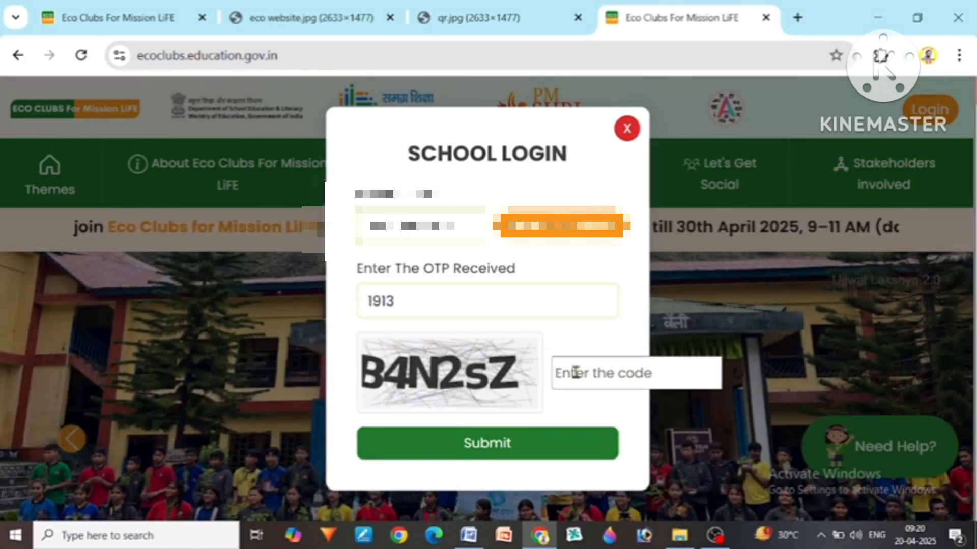
pyautogui.write('B4N2sZ')
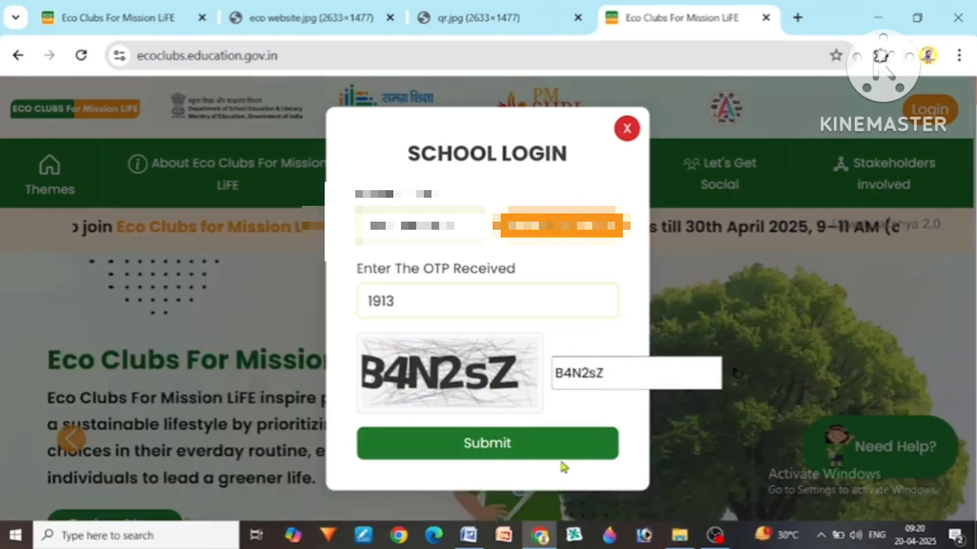
pyautogui.click(476, 454)
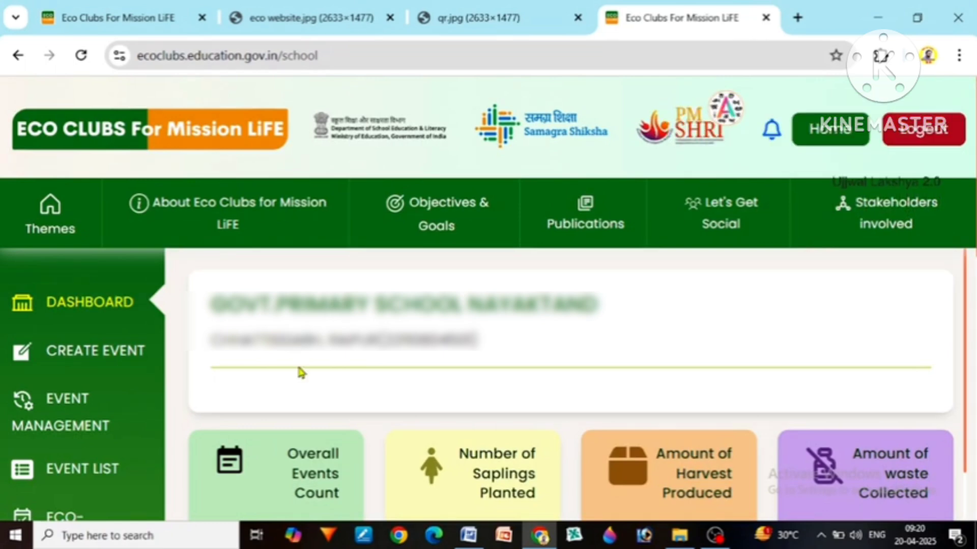
pyautogui.scroll(-3, 299, 373)
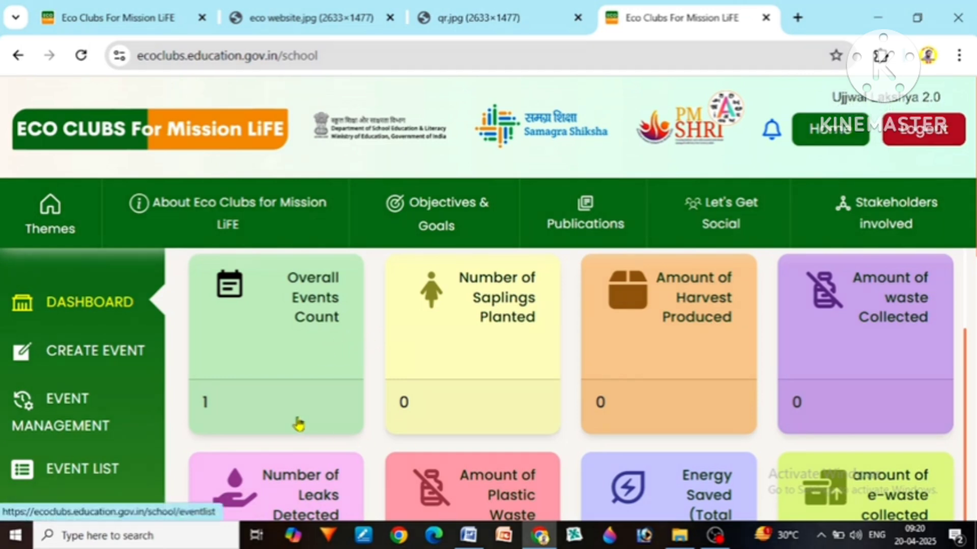
pyautogui.scroll(2, 295, 430)
pyautogui.scroll(2, 345, 326)
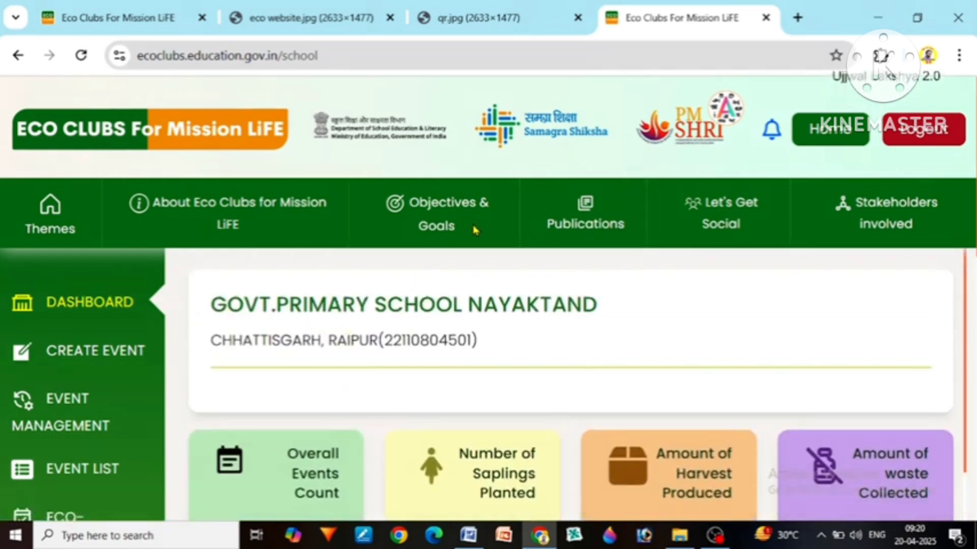
pyautogui.scroll(-4, 492, 268)
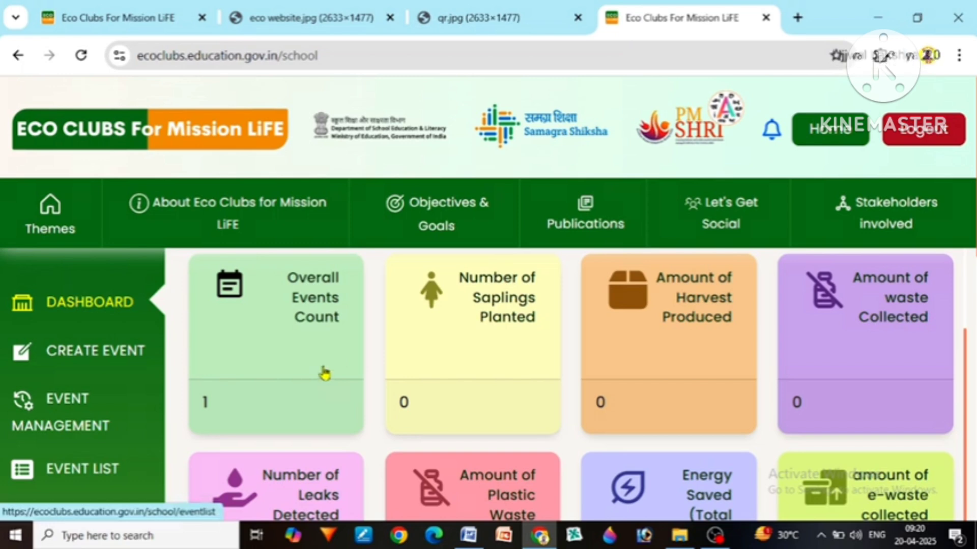
pyautogui.scroll(-2, 323, 371)
pyautogui.scroll(-2, 152, 250)
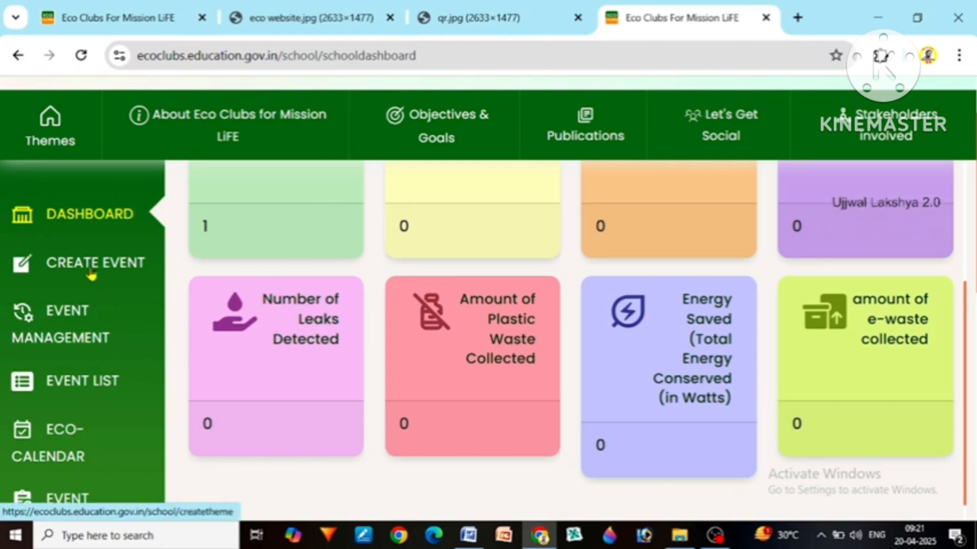
pyautogui.scroll(-5, 90, 274)
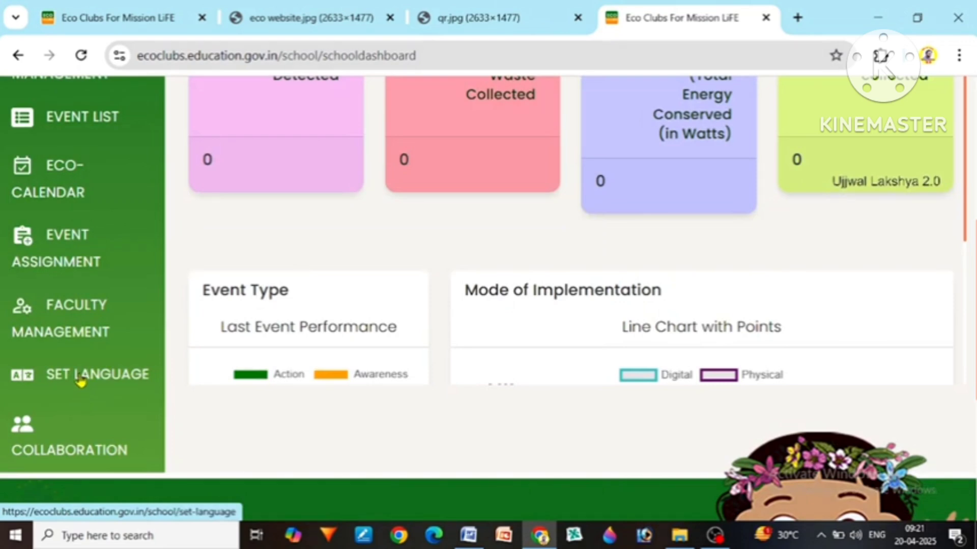
# Step: Set the portal language to Hindi, agreeing to and confirming the change
pyautogui.click(104, 386)
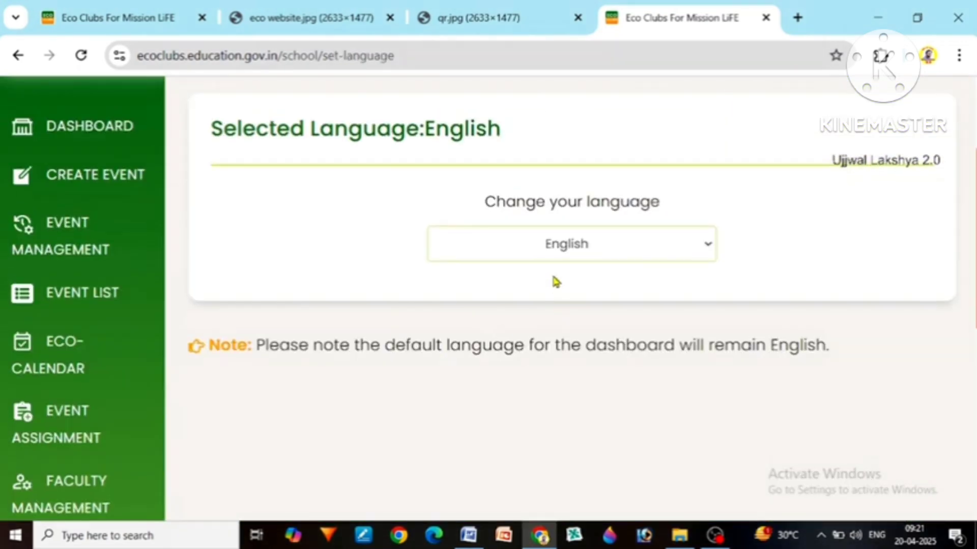
pyautogui.click(552, 251)
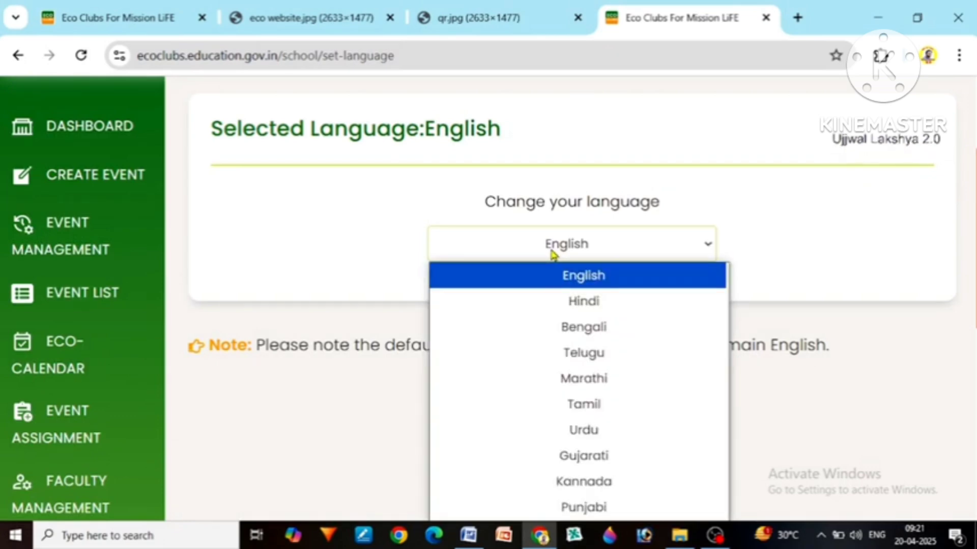
pyautogui.click(578, 303)
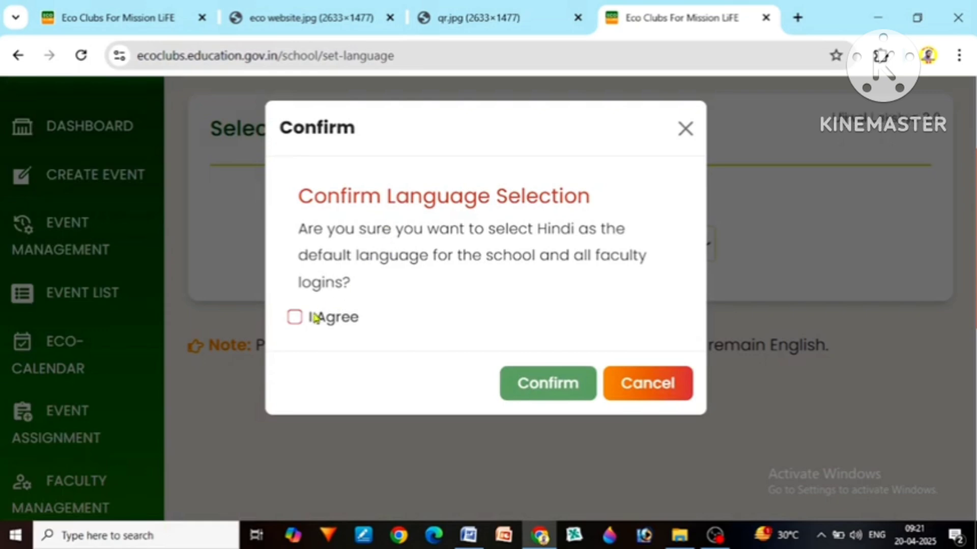
pyautogui.click(295, 318)
pyautogui.click(523, 379)
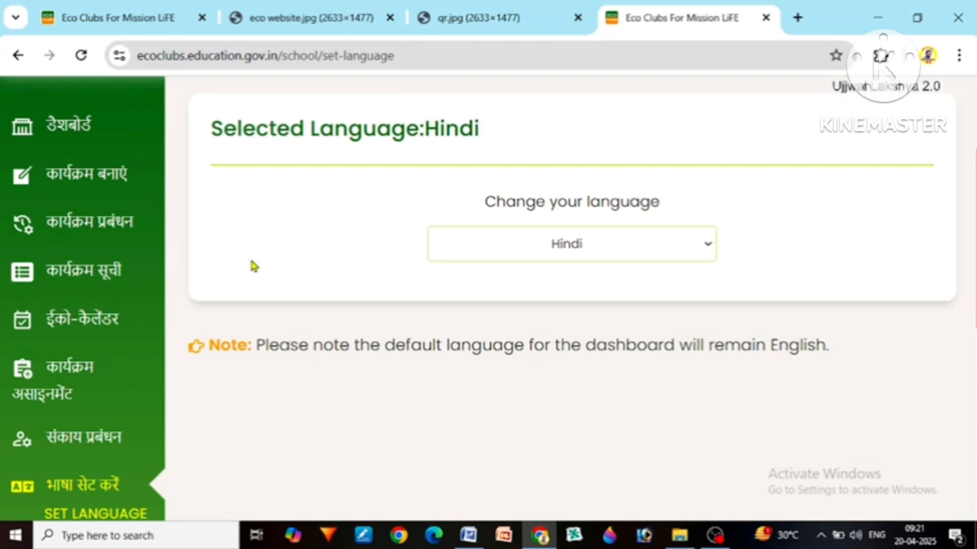
pyautogui.scroll(2, 270, 323)
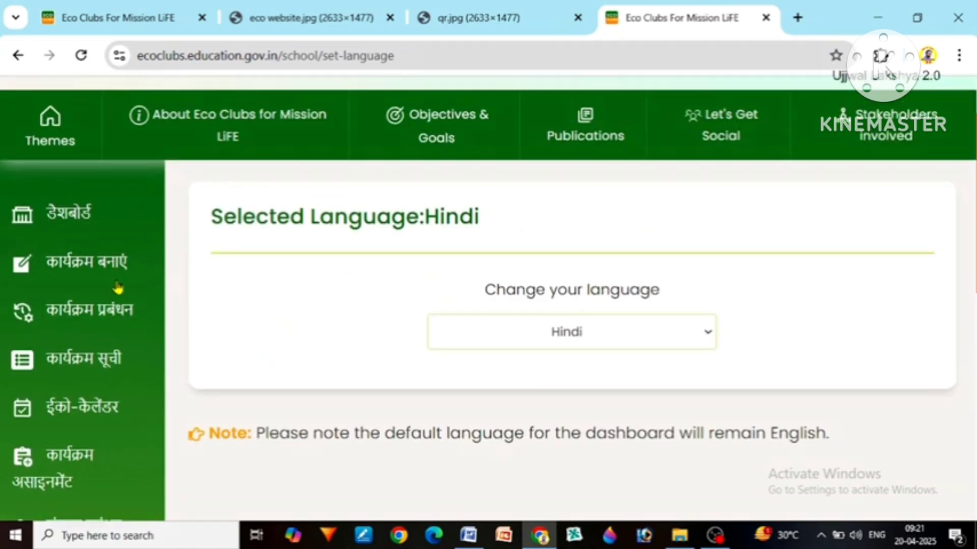
# Step: Start a new event named FLORA QR CODE TAGGING, rendered as फ्लोरा क्यूआर कोड टैगिंग
pyautogui.click(76, 273)
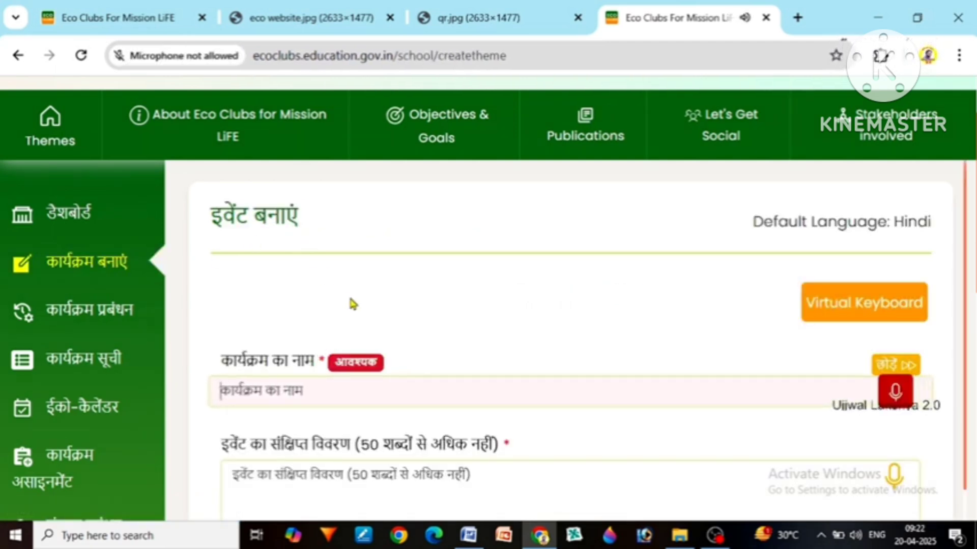
pyautogui.scroll(-3, 353, 303)
pyautogui.click(257, 225)
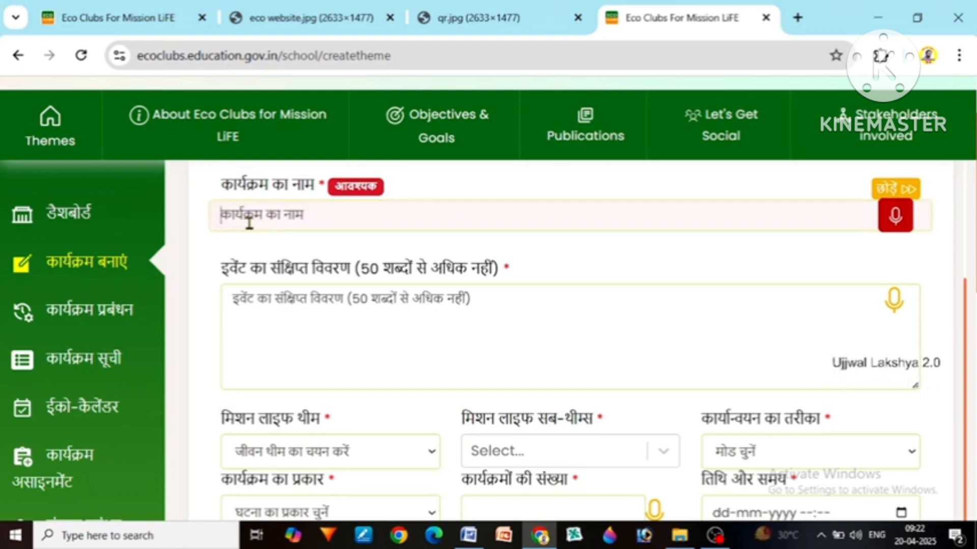
pyautogui.write('FLORA QR CODE TAGGING')
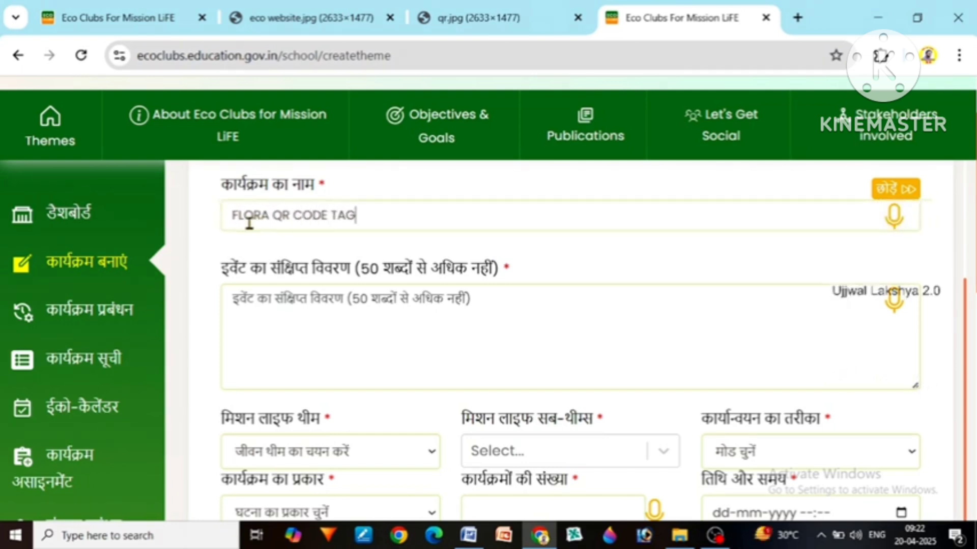
pyautogui.press('Tab')
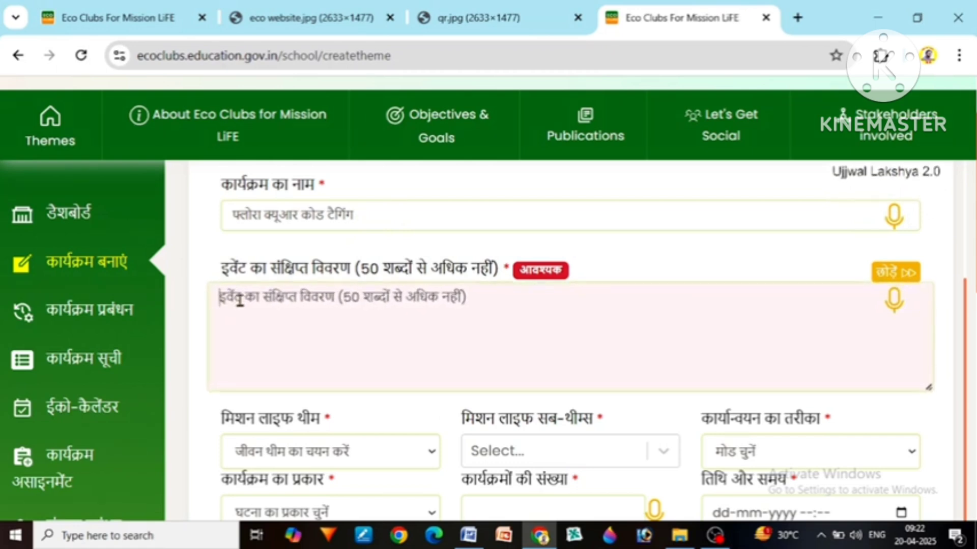
# Step: Write the Hindi brief description, starting 'SABSE PAHLE', about students QR-tagging trees
pyautogui.write('SABSE PAH')
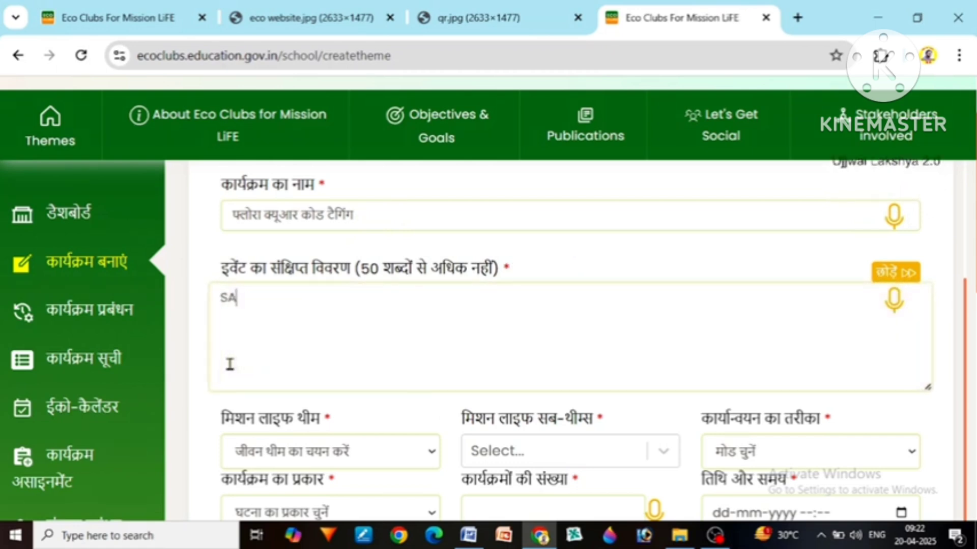
pyautogui.write('LE')
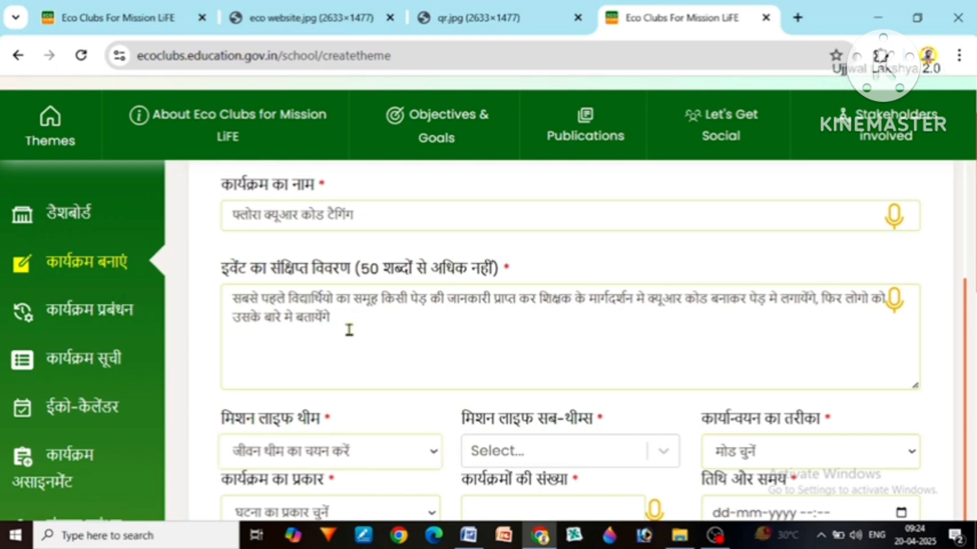
pyautogui.scroll(-1, 349, 330)
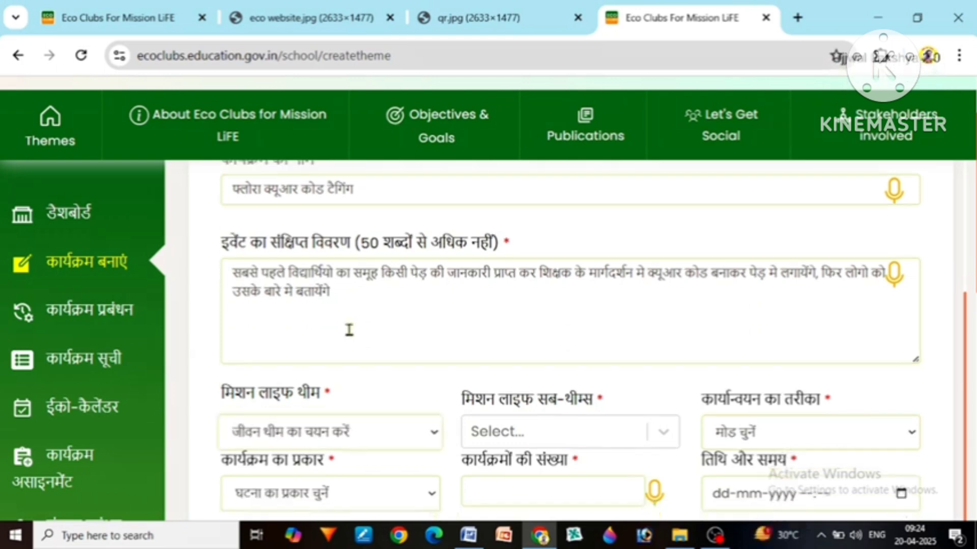
pyautogui.scroll(-2, 349, 330)
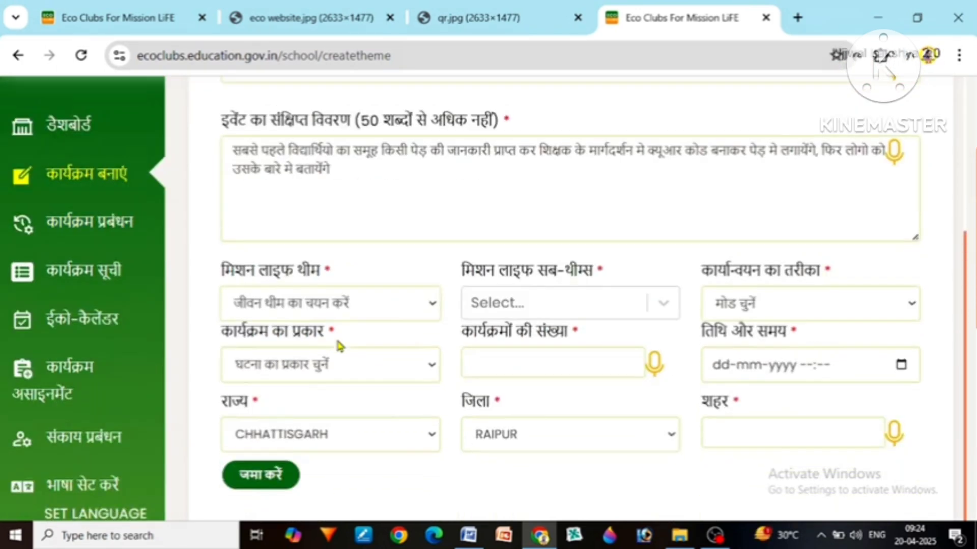
# Step: Choose theme स्वस्थ जीवनशैली अपनाएं with sub-theme फ्लोरा क्यूआर कोड
pyautogui.click(312, 311)
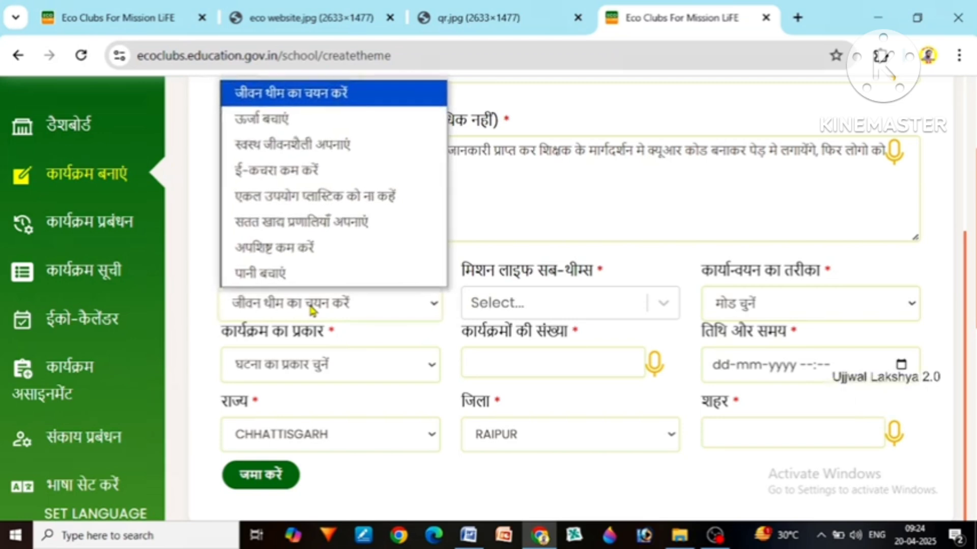
pyautogui.click(271, 147)
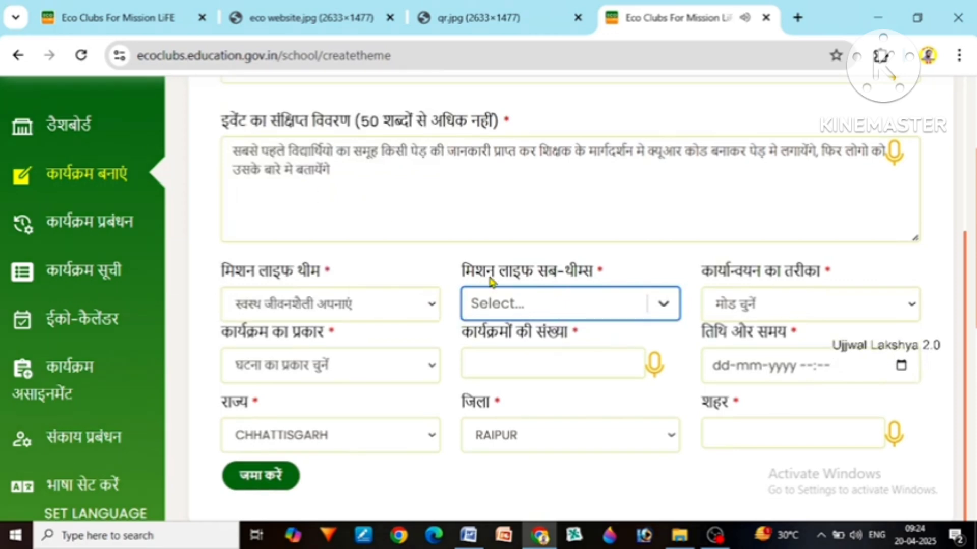
pyautogui.click(590, 308)
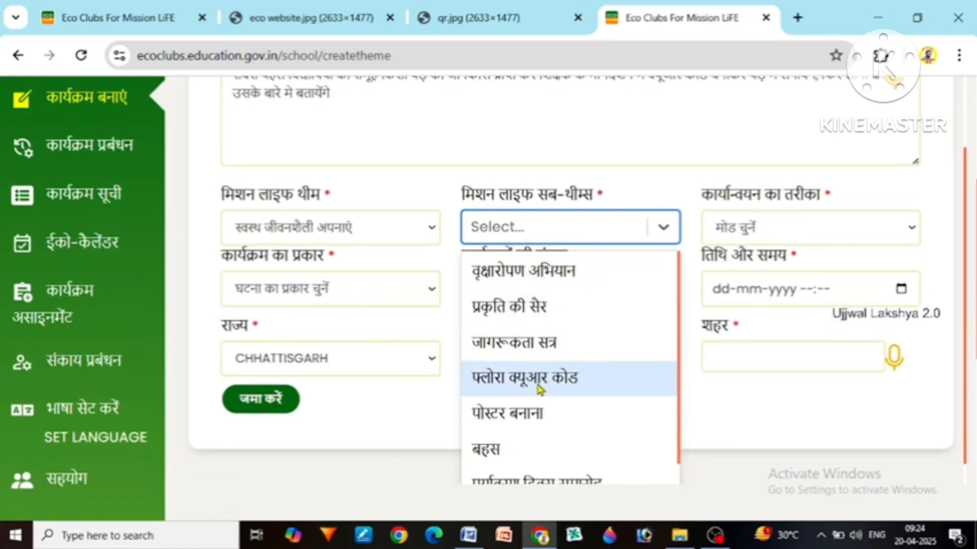
pyautogui.click(509, 389)
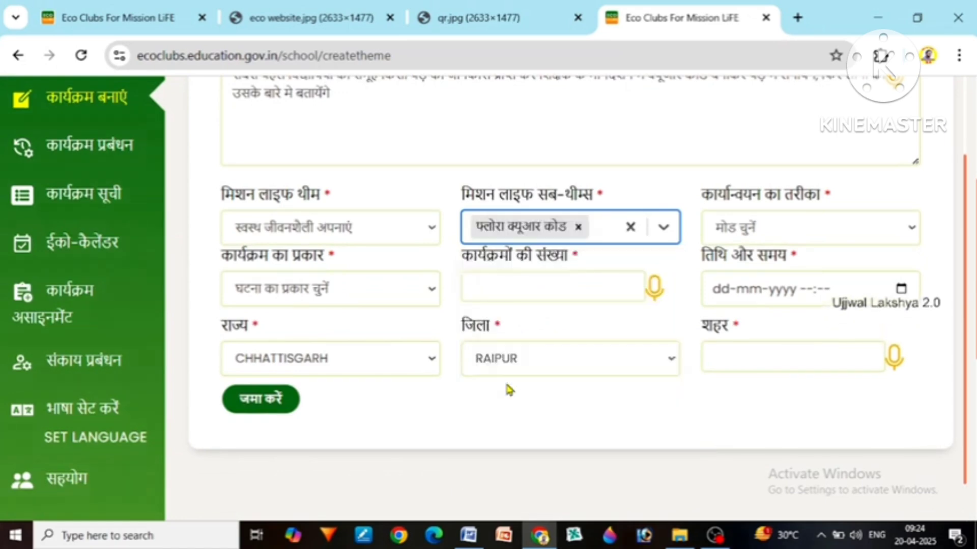
# Step: Set mode to भौतिक, type to कार्य और जागरूकता दोनों, and enter count 01
pyautogui.click(758, 233)
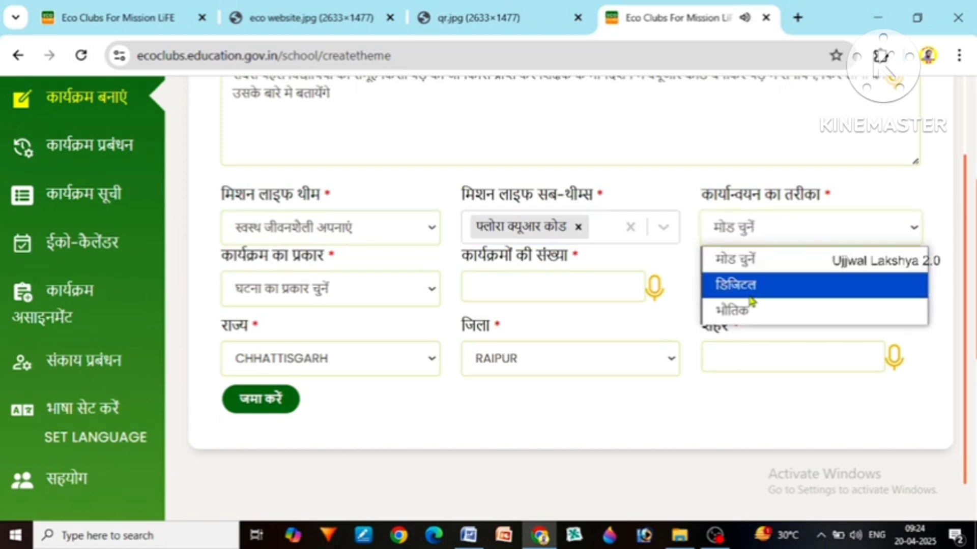
pyautogui.click(739, 316)
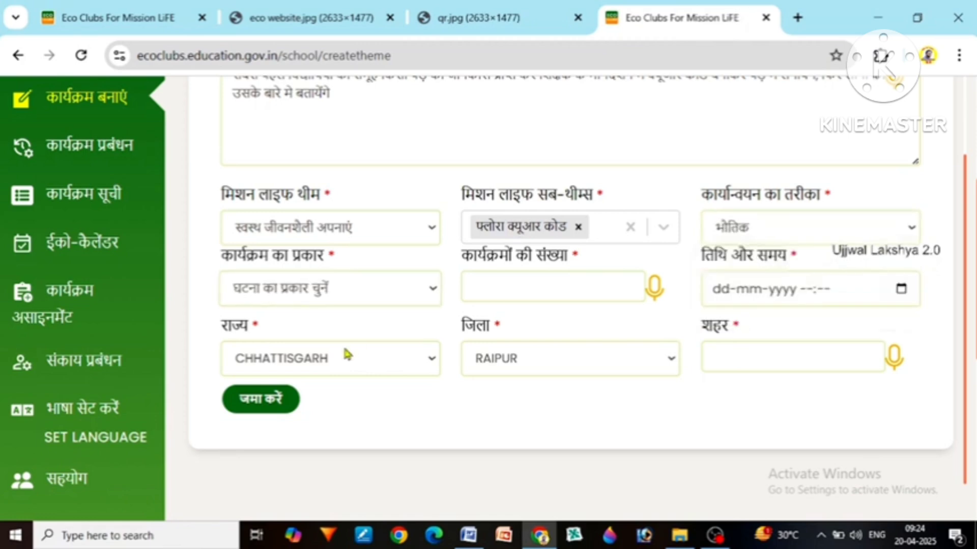
pyautogui.click(320, 289)
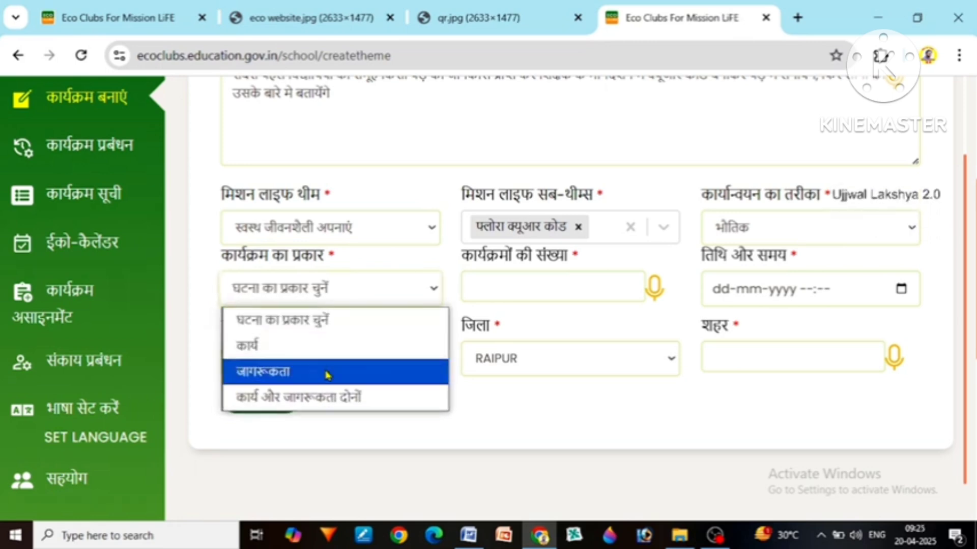
pyautogui.click(298, 405)
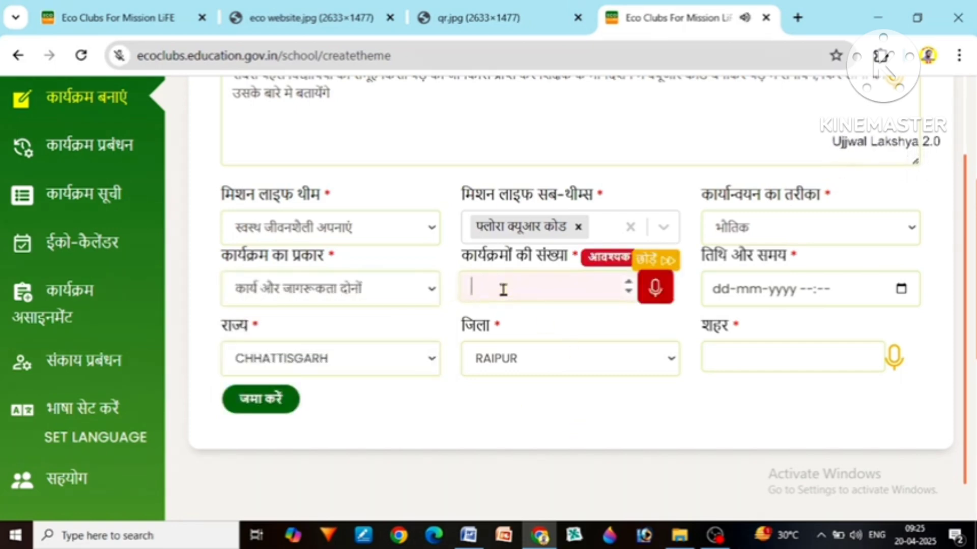
pyautogui.write('01')
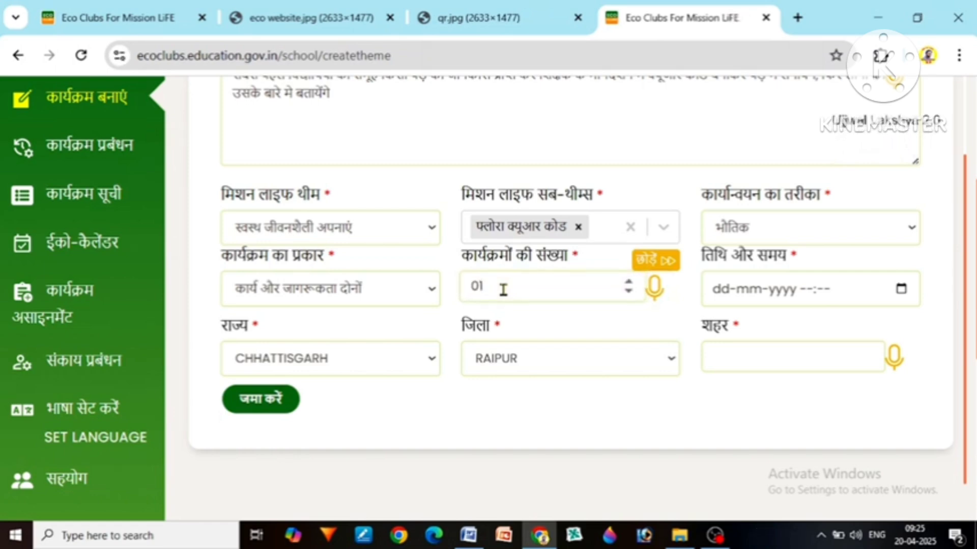
# Step: Set the event date and time to 23 April 2025, 09:00
pyautogui.click(901, 290)
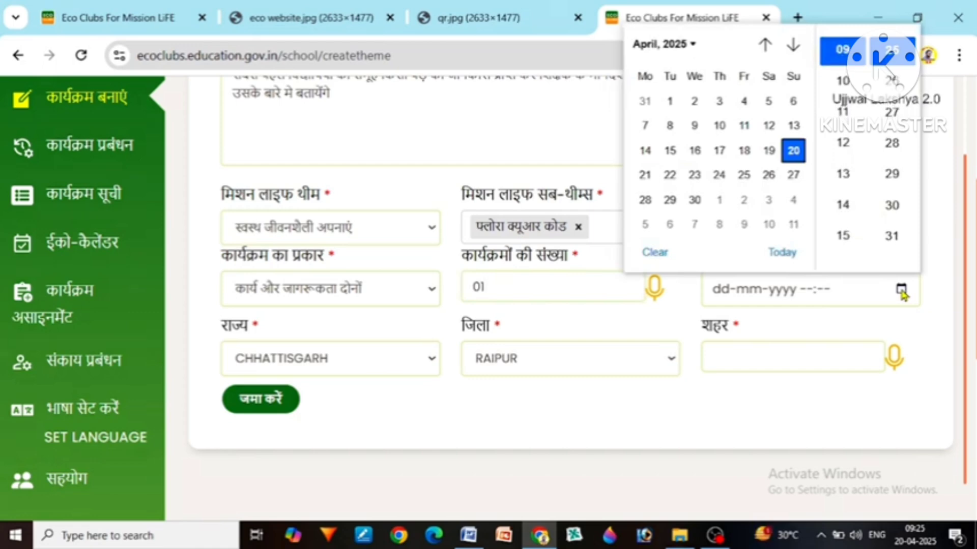
pyautogui.click(702, 182)
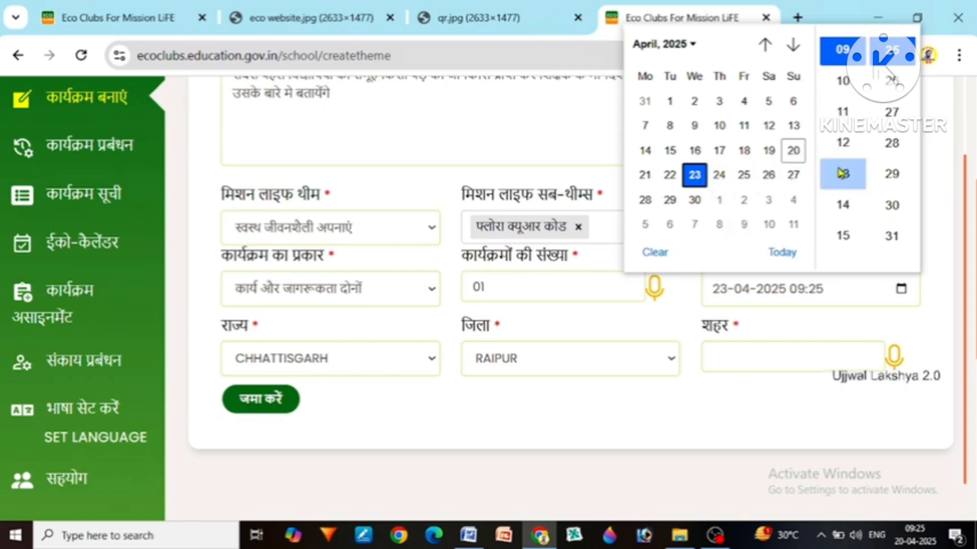
pyautogui.scroll(3, 844, 173)
pyautogui.scroll(-3, 860, 143)
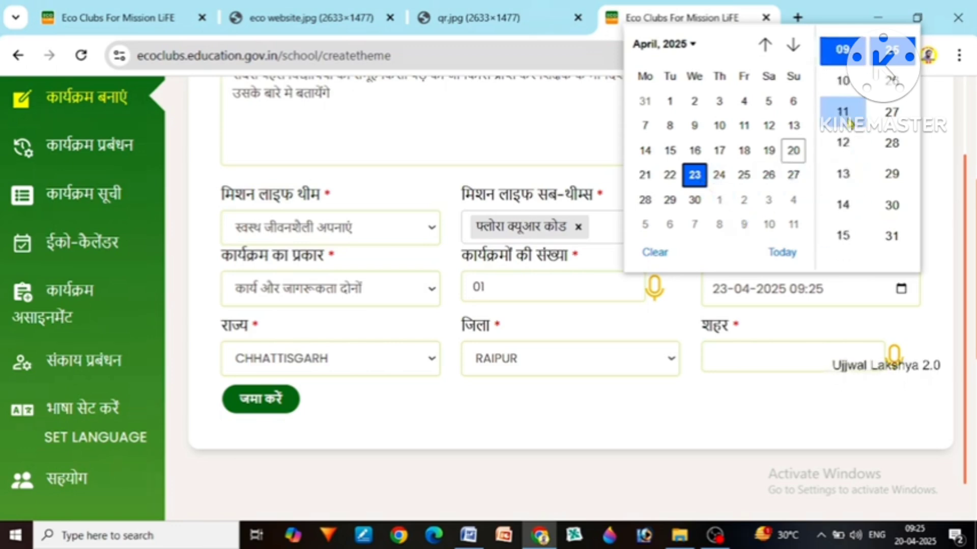
pyautogui.click(843, 80)
pyautogui.scroll(2, 852, 124)
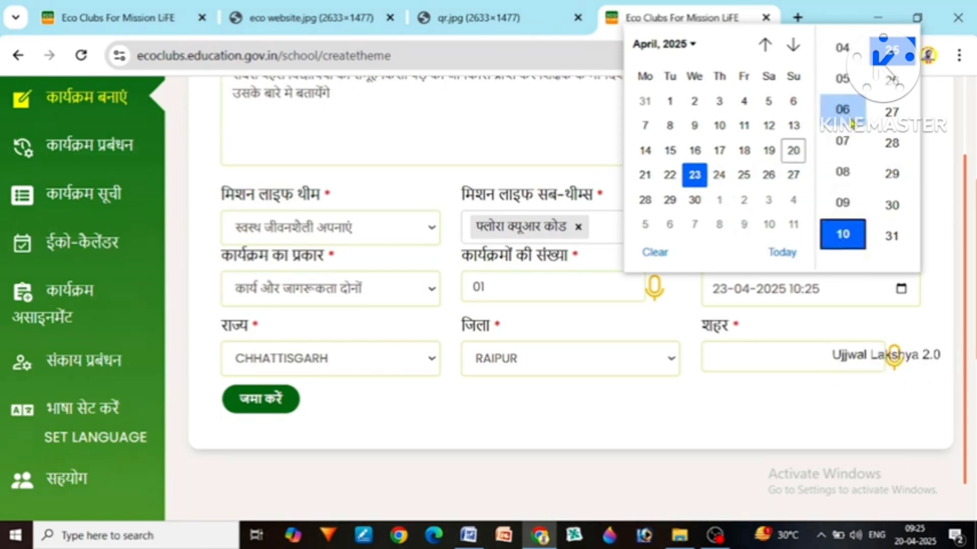
pyautogui.click(847, 201)
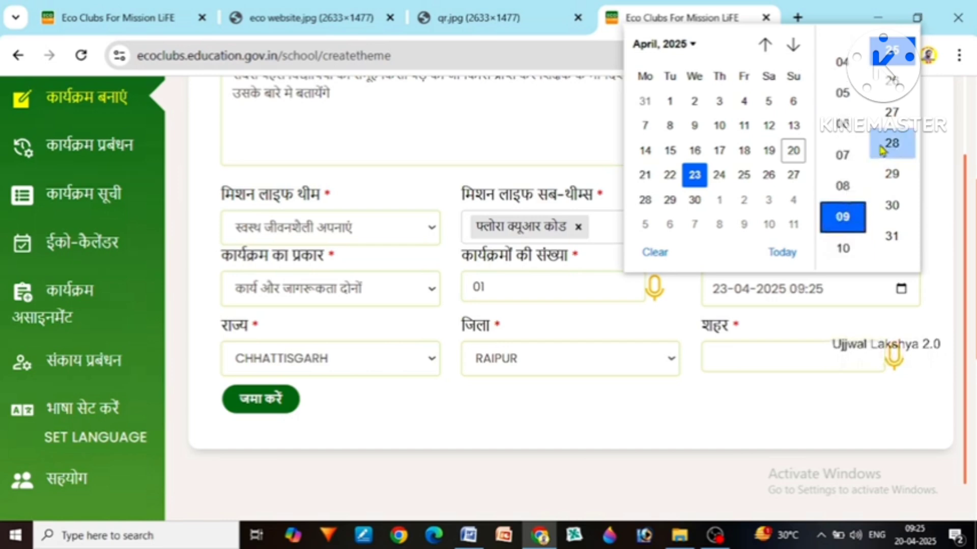
pyautogui.scroll(10, 884, 149)
pyautogui.scroll(5, 890, 152)
pyautogui.scroll(-8, 895, 163)
pyautogui.click(890, 124)
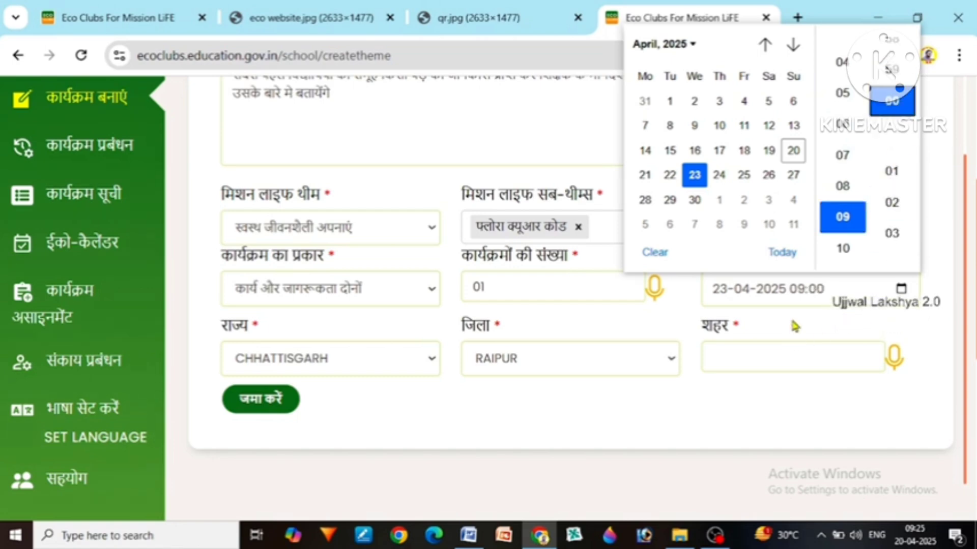
pyautogui.click(842, 310)
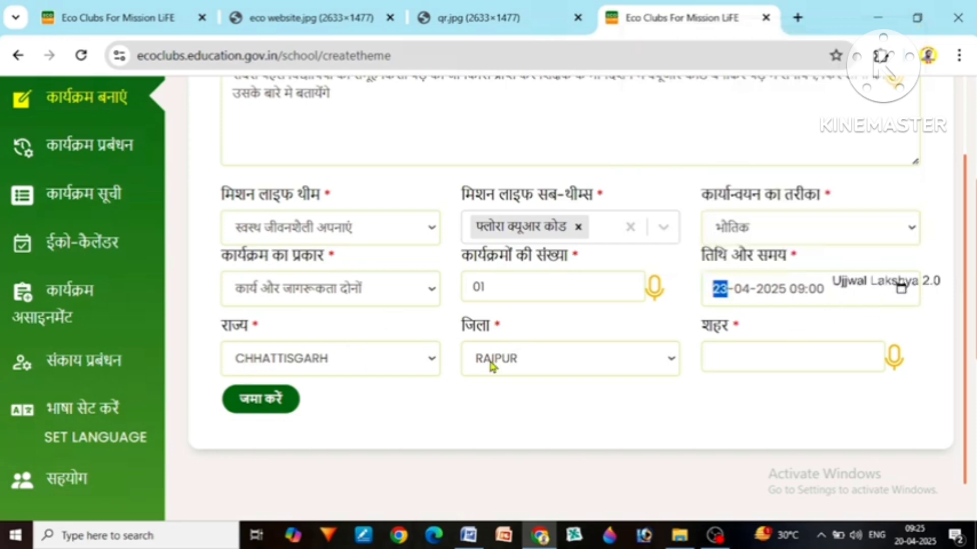
# Step: Enter KHARORA as the city and submit the event with जमा करें
pyautogui.click(727, 356)
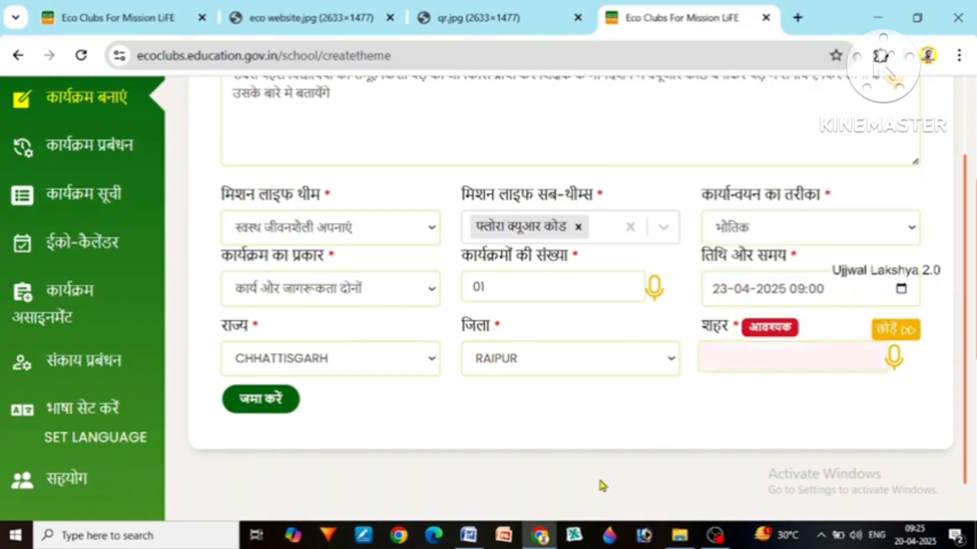
pyautogui.write('H')
pyautogui.press('BackSpace')
pyautogui.write('KHARORA')
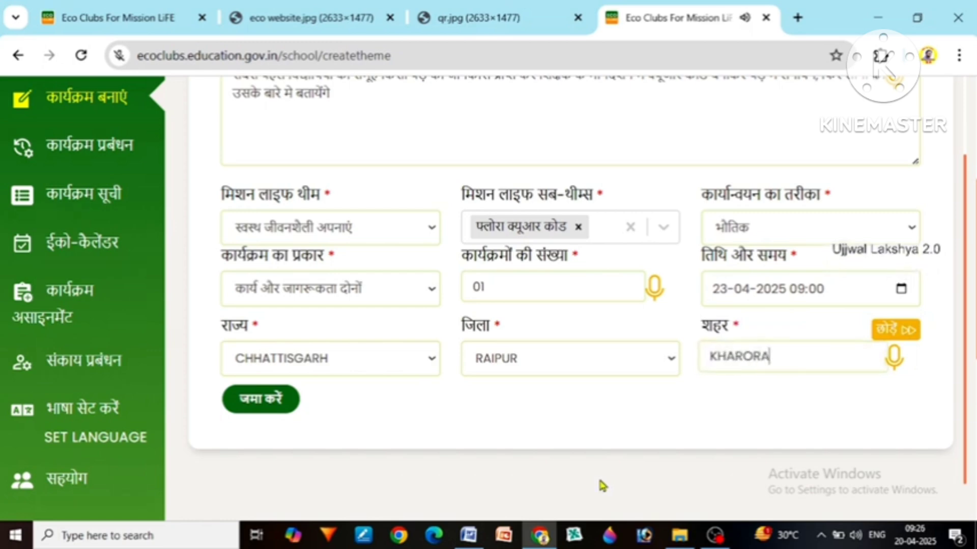
pyautogui.click(265, 402)
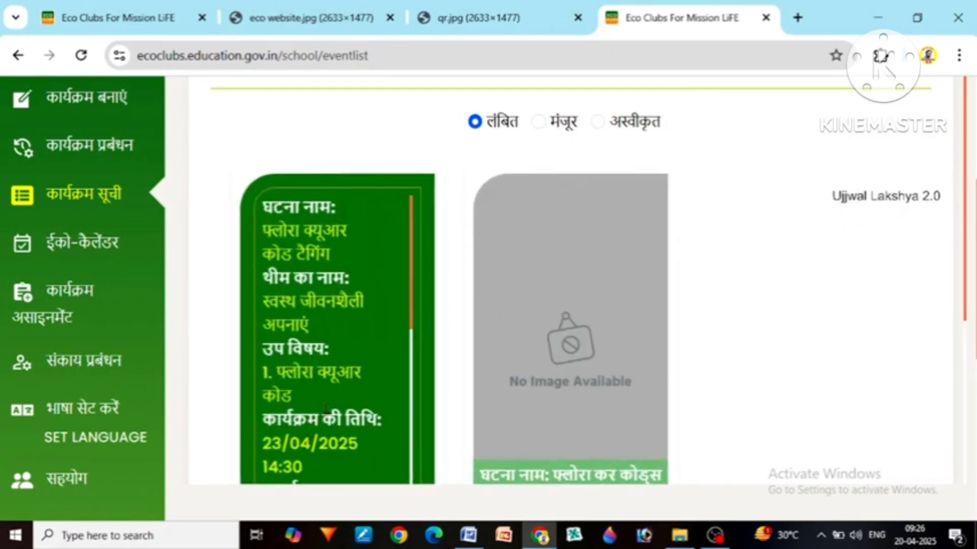
pyautogui.moveTo(566, 352)
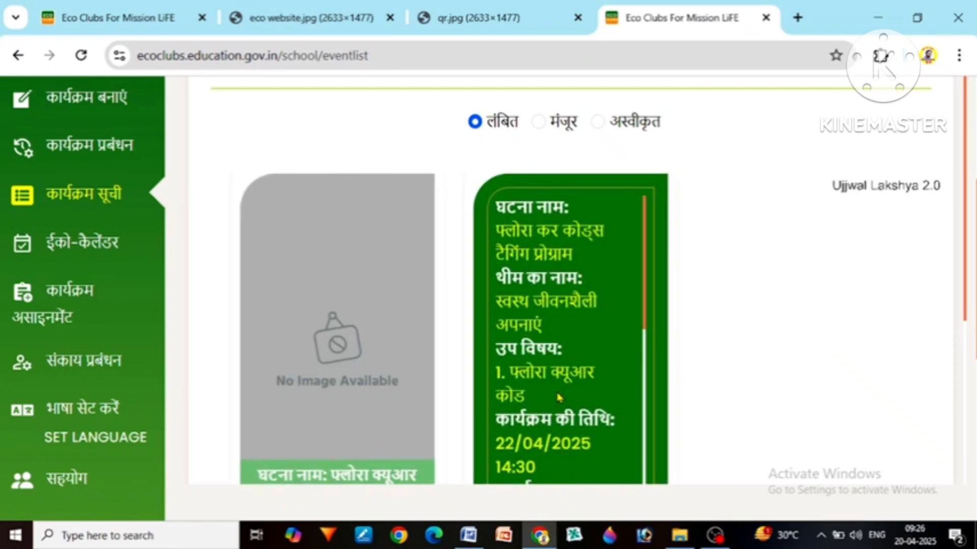
pyautogui.moveTo(347, 279)
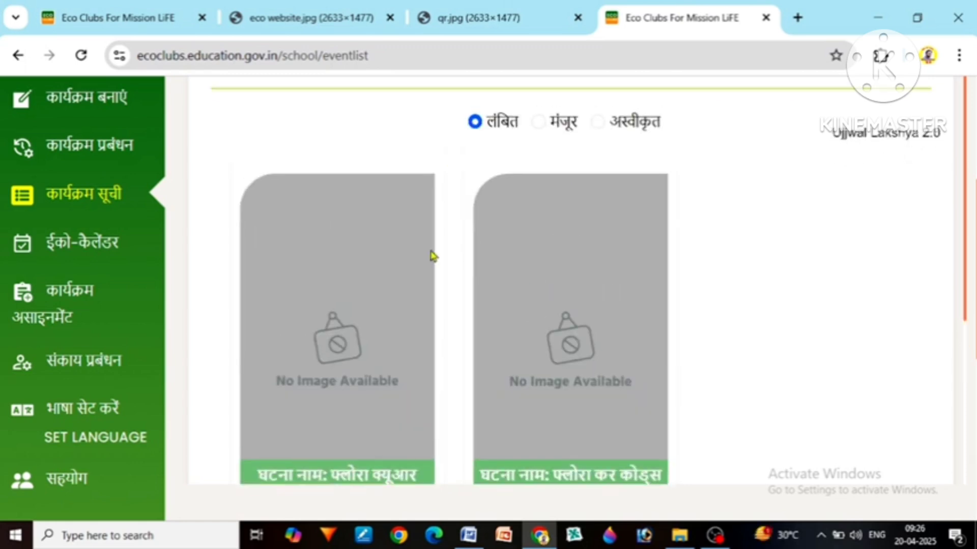
pyautogui.moveTo(377, 247)
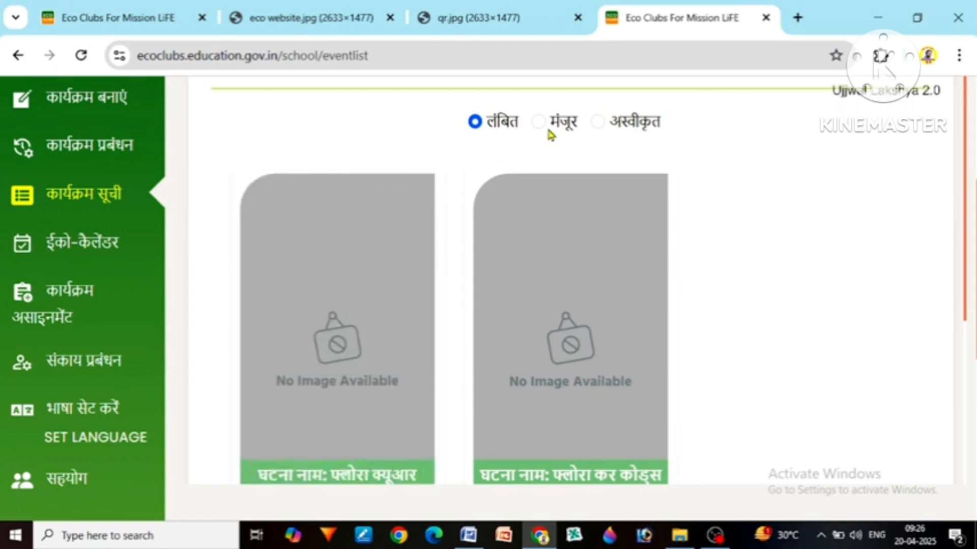
pyautogui.moveTo(414, 203)
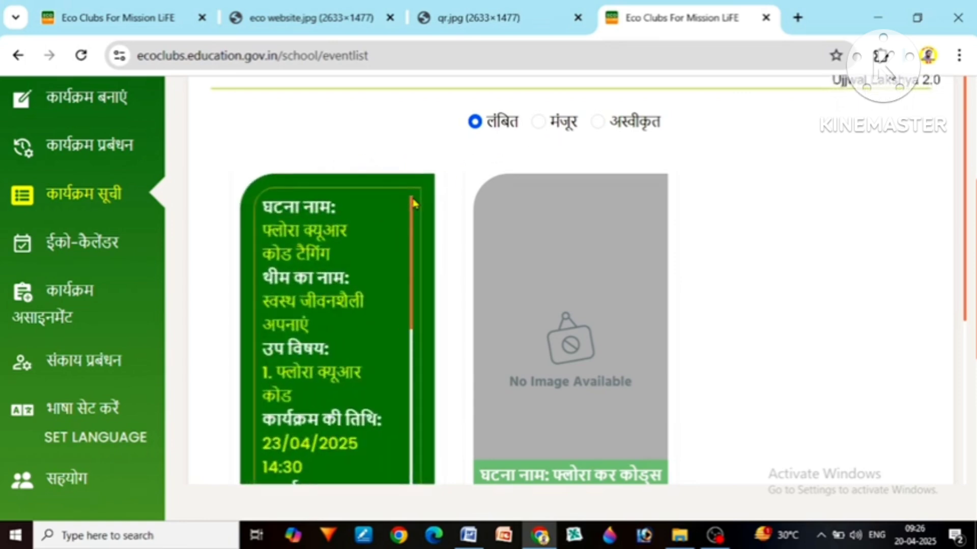
pyautogui.click(502, 124)
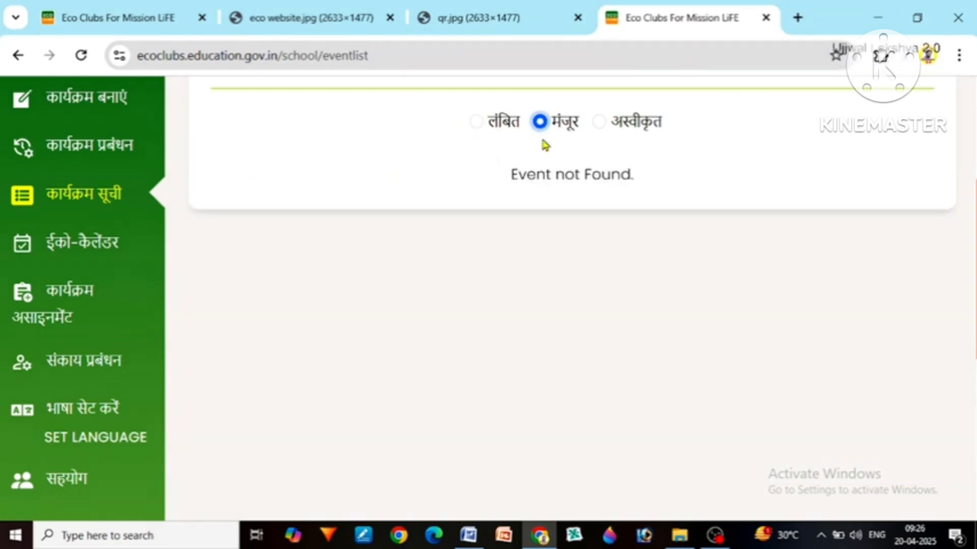
pyautogui.click(482, 128)
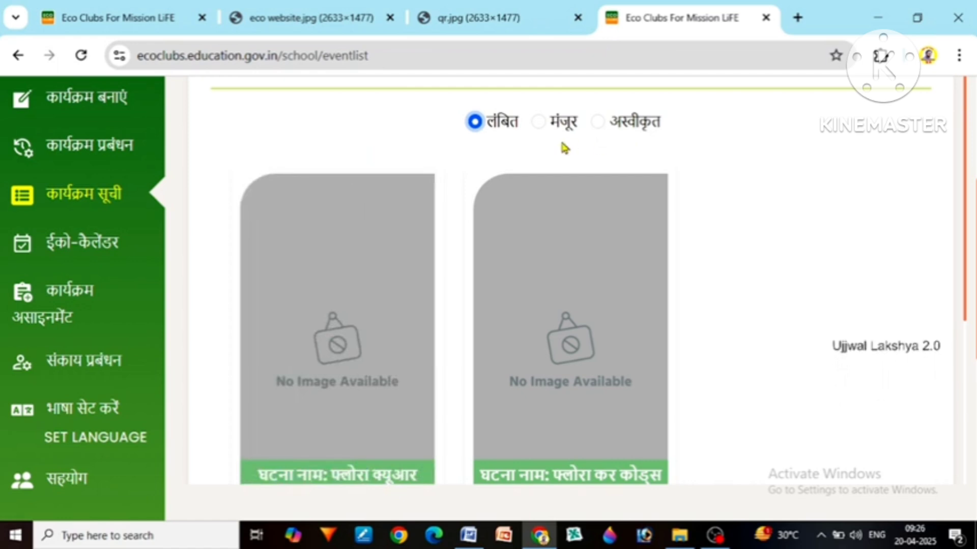
# Step: In कार्यक्रम प्रबंधन, select the फ्लोरा कर कोड्स टैगिंग प्रोग्राम event and load its report form
pyautogui.click(89, 145)
pyautogui.click(86, 185)
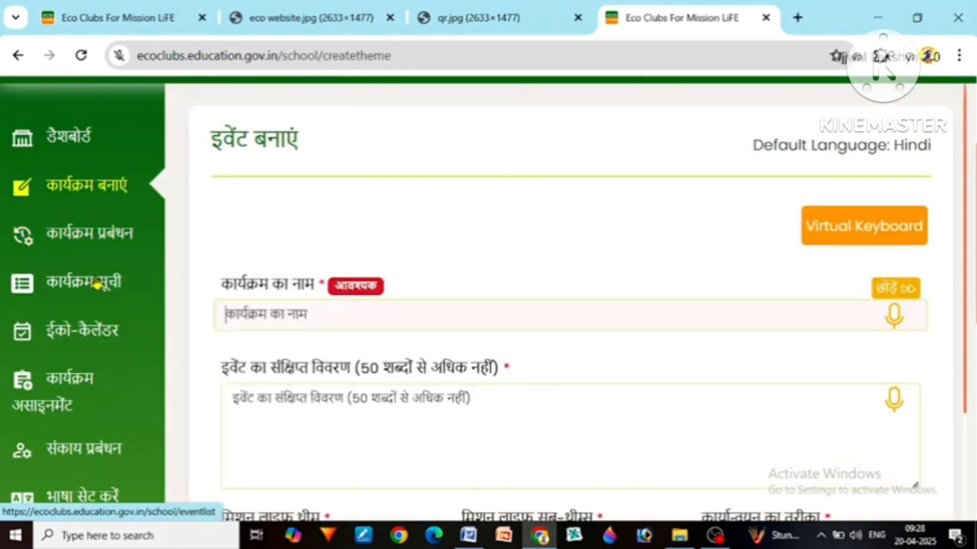
pyautogui.click(90, 297)
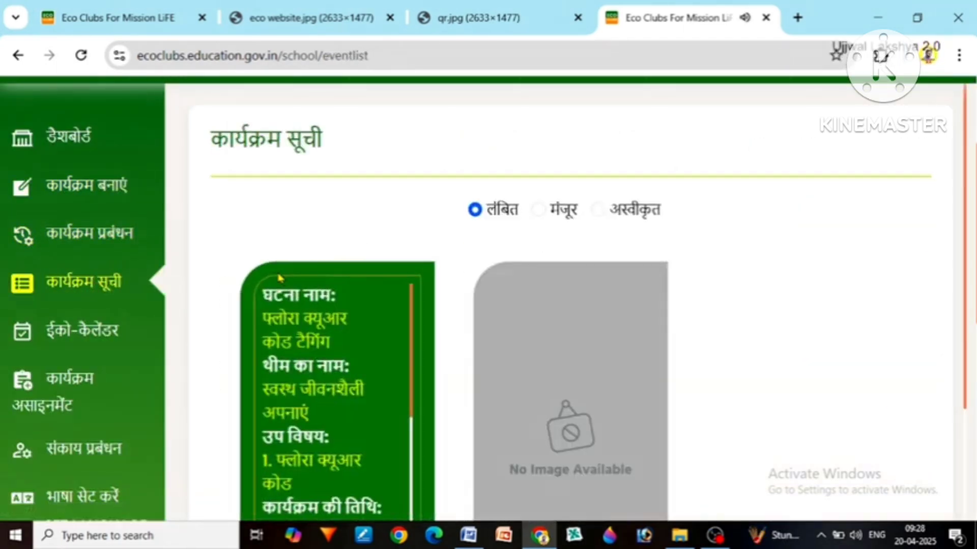
pyautogui.click(75, 244)
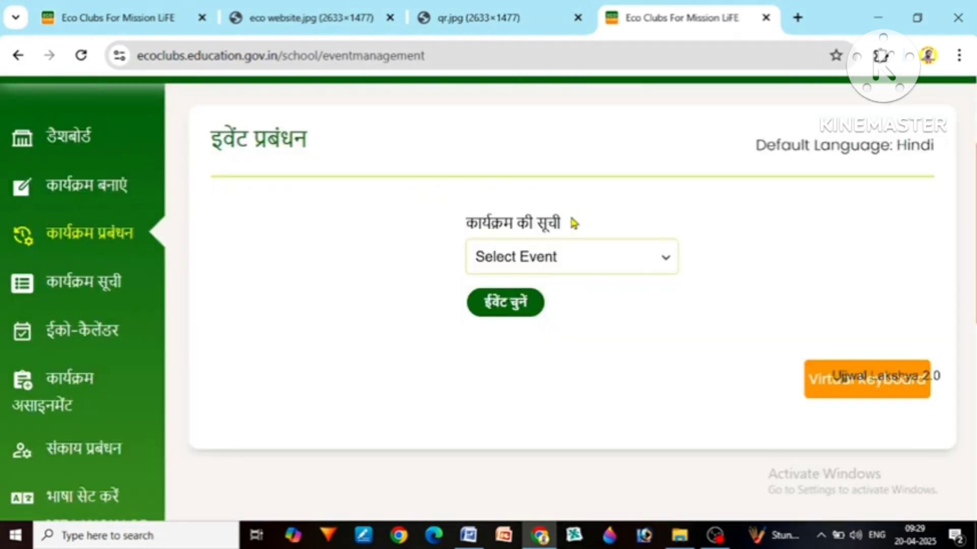
pyautogui.click(667, 258)
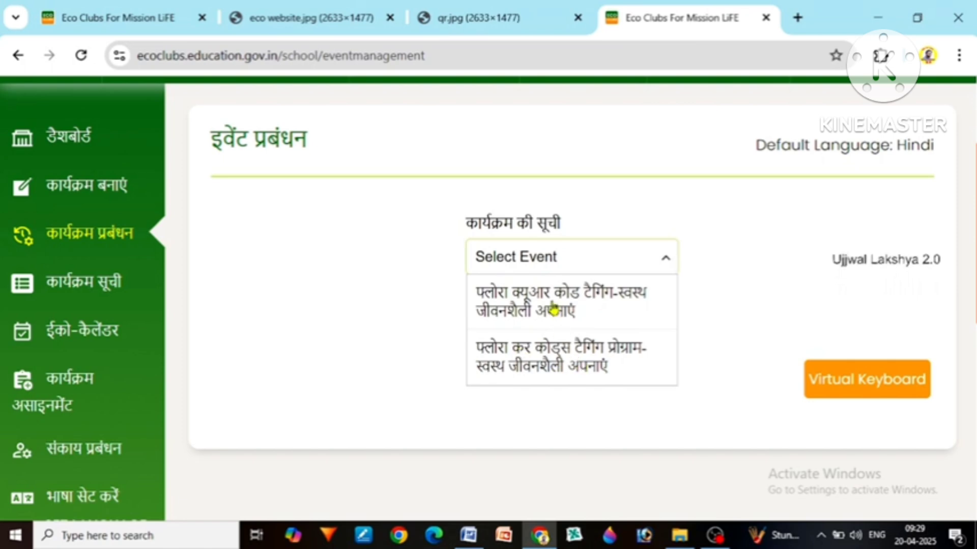
pyautogui.click(554, 356)
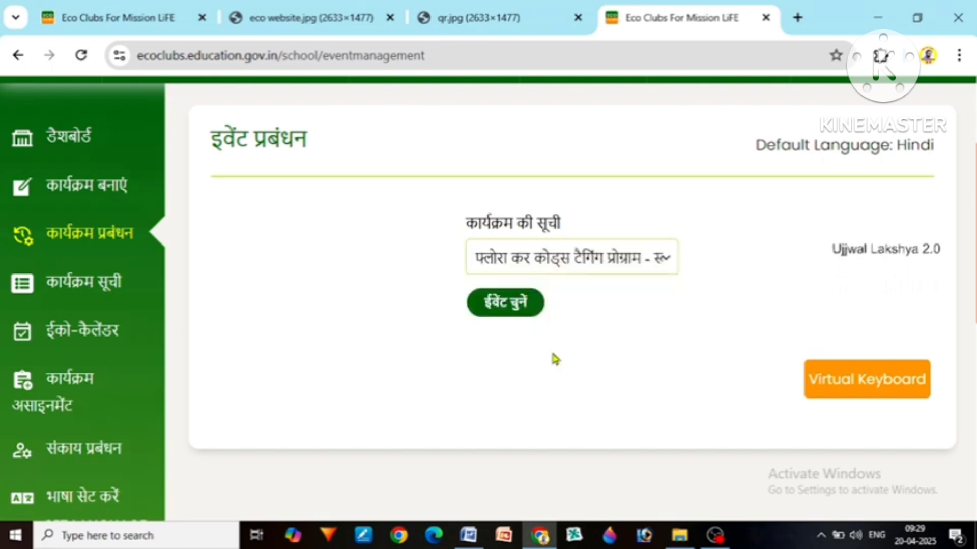
pyautogui.click(505, 310)
# Step: Answer yes to technical intervention and no to whether all participants took the oath
pyautogui.scroll(-5, 505, 310)
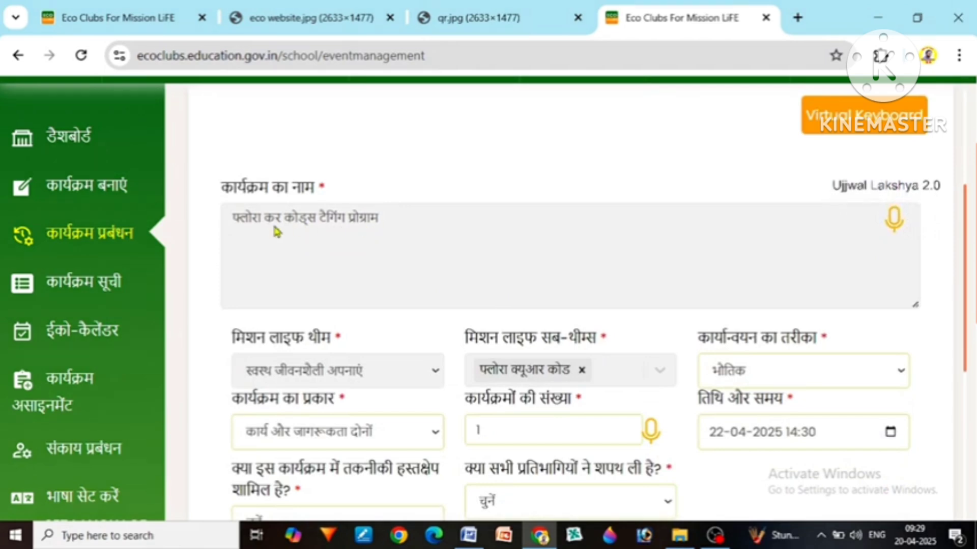
pyautogui.scroll(-3, 277, 232)
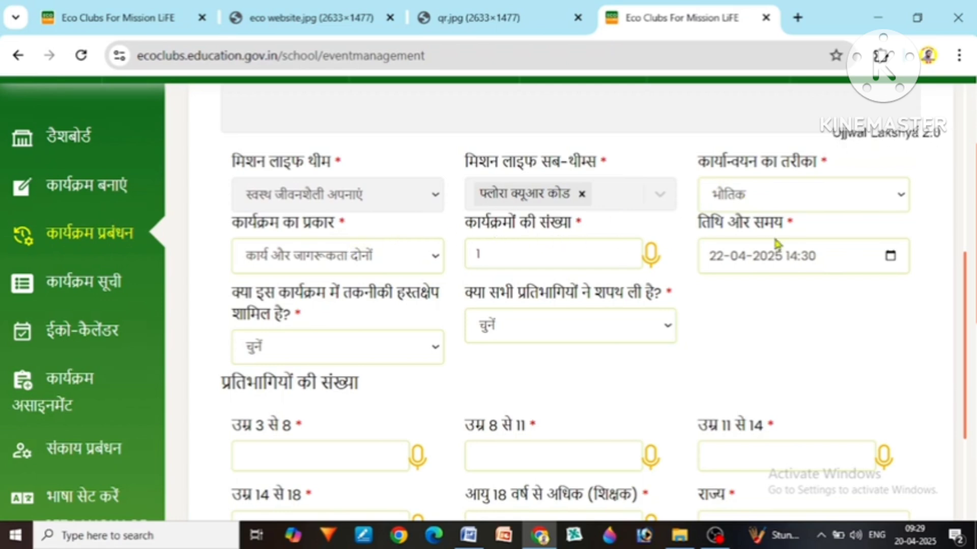
pyautogui.scroll(-2, 405, 295)
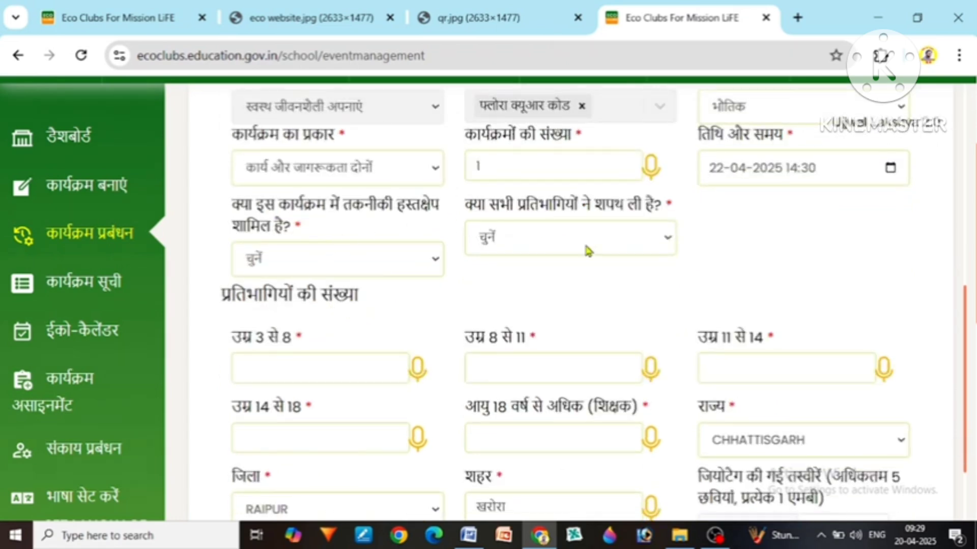
pyautogui.scroll(-2, 409, 309)
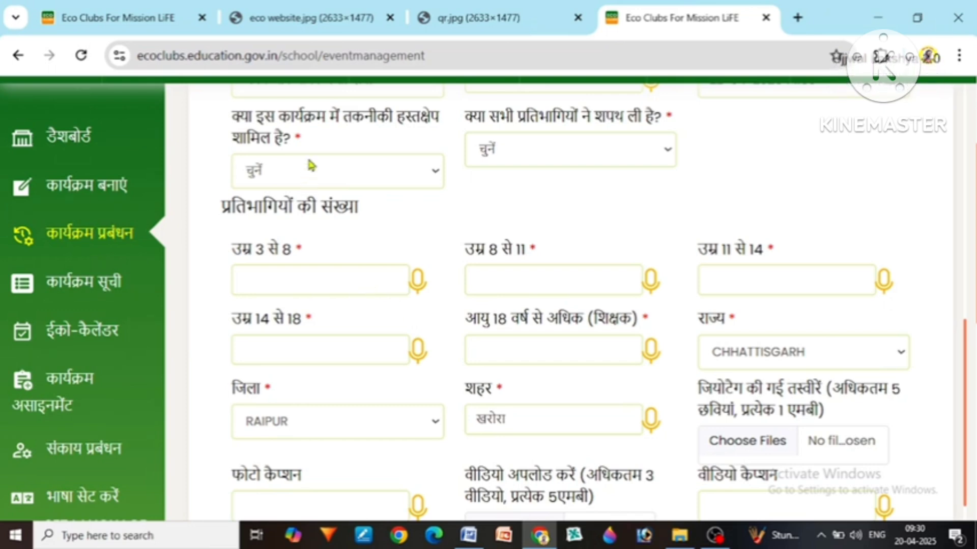
pyautogui.click(426, 166)
pyautogui.click(402, 226)
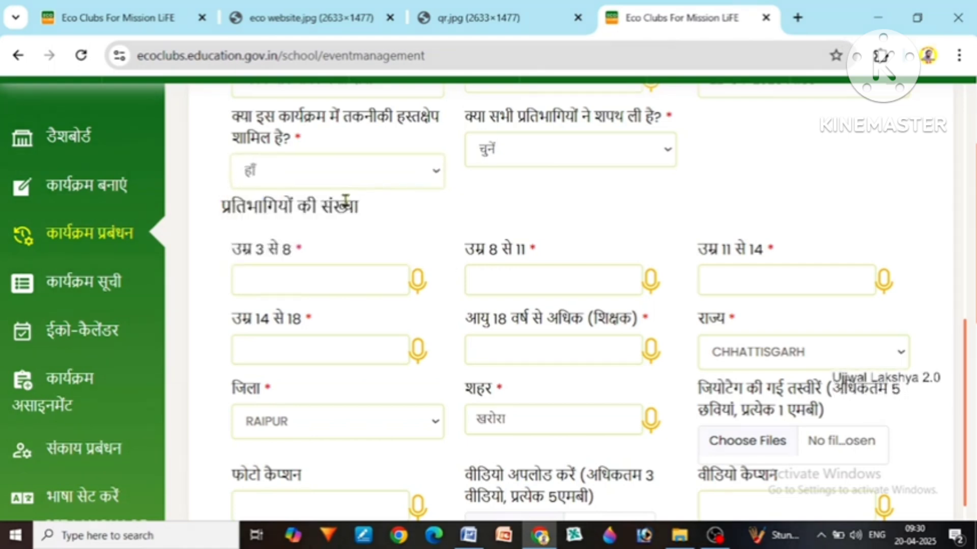
pyautogui.click(632, 151)
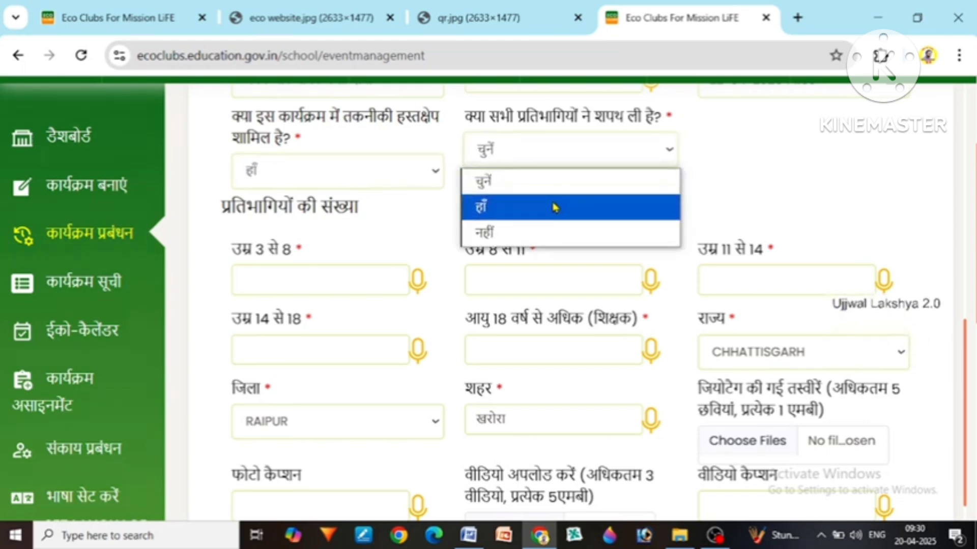
pyautogui.click(518, 235)
pyautogui.scroll(-2, 340, 201)
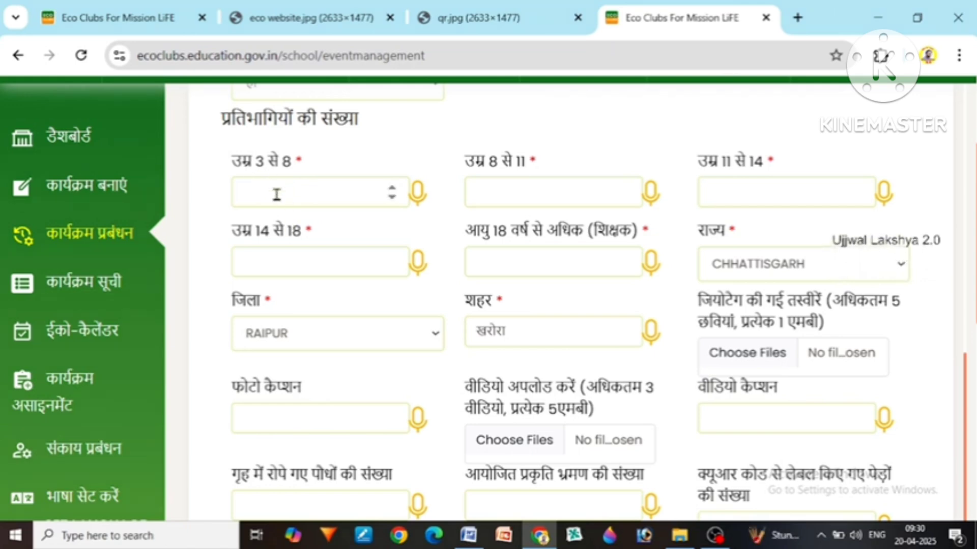
# Step: Enter participant counts 5, 5, 3 and 4 by age group, plus 8 teachers
pyautogui.click(245, 193)
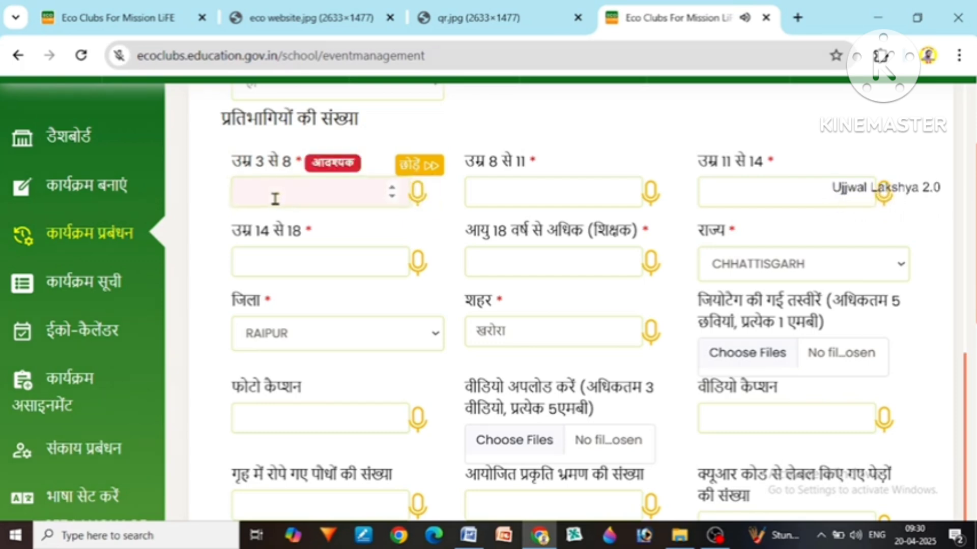
pyautogui.write('5')
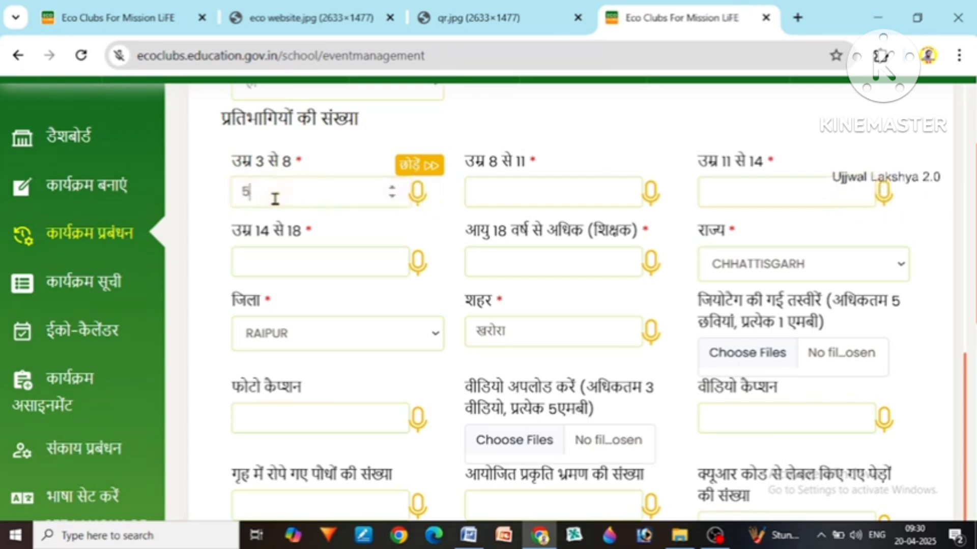
pyautogui.click(503, 192)
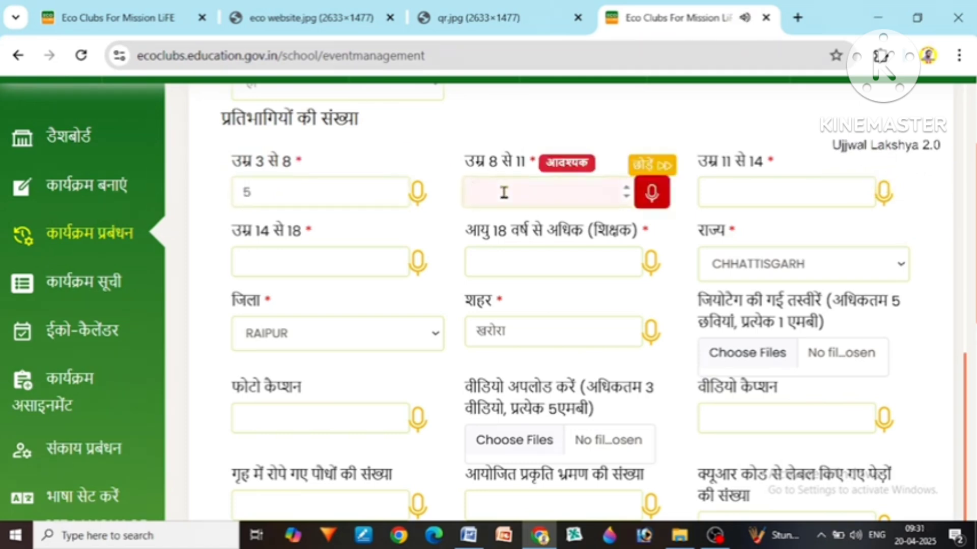
pyautogui.write('5')
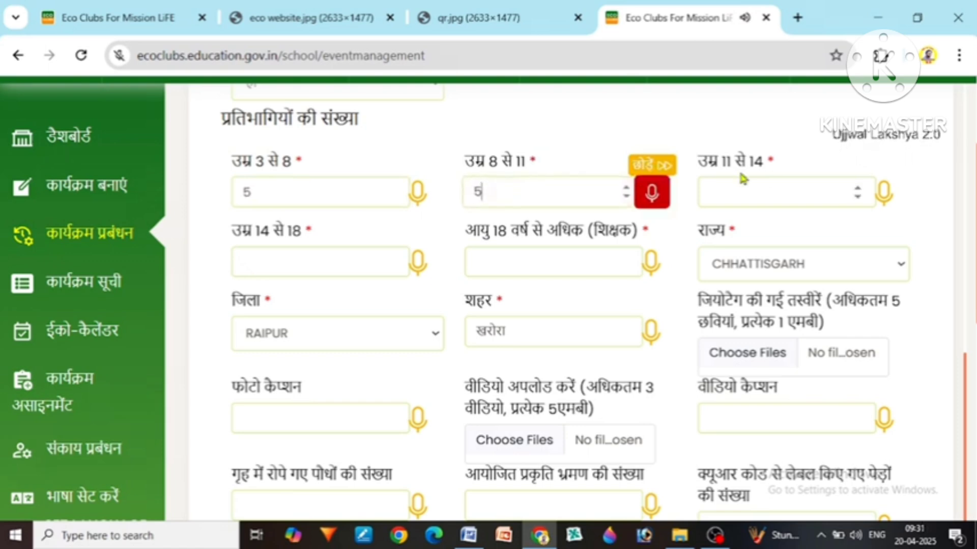
pyautogui.click(761, 193)
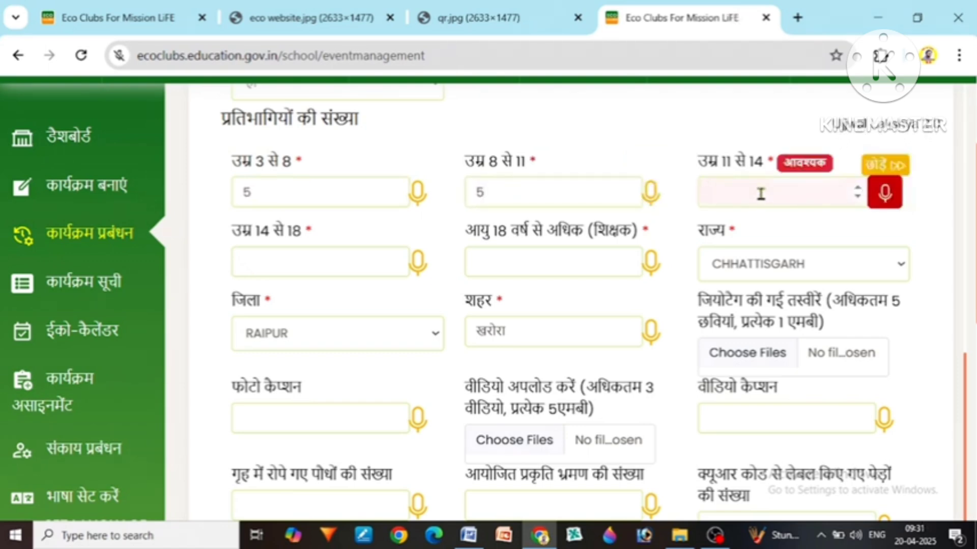
pyautogui.write('3')
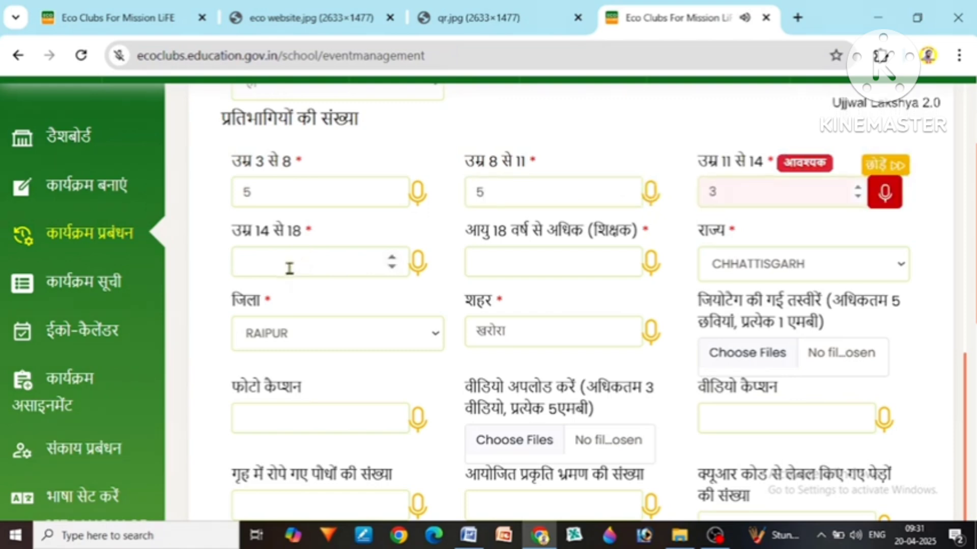
pyautogui.click(289, 268)
pyautogui.write('4')
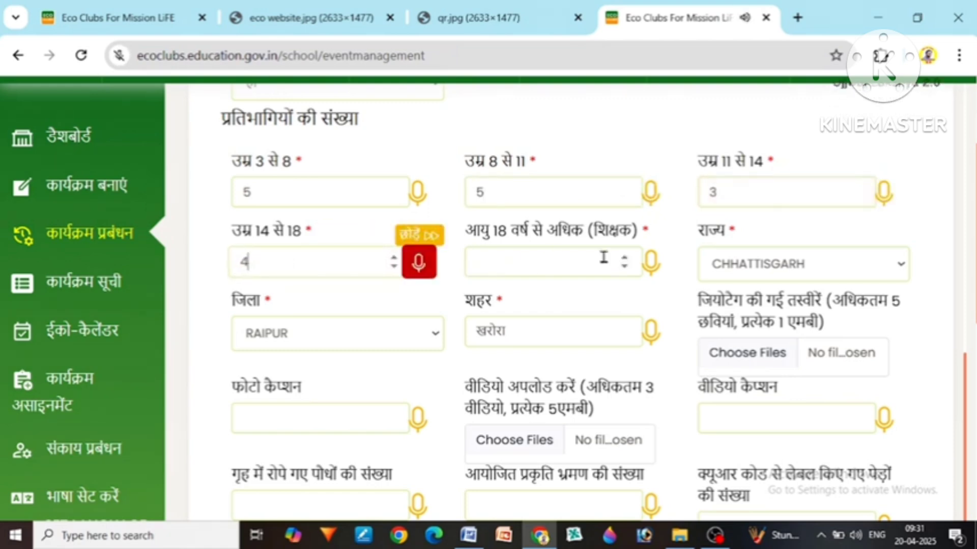
pyautogui.click(548, 268)
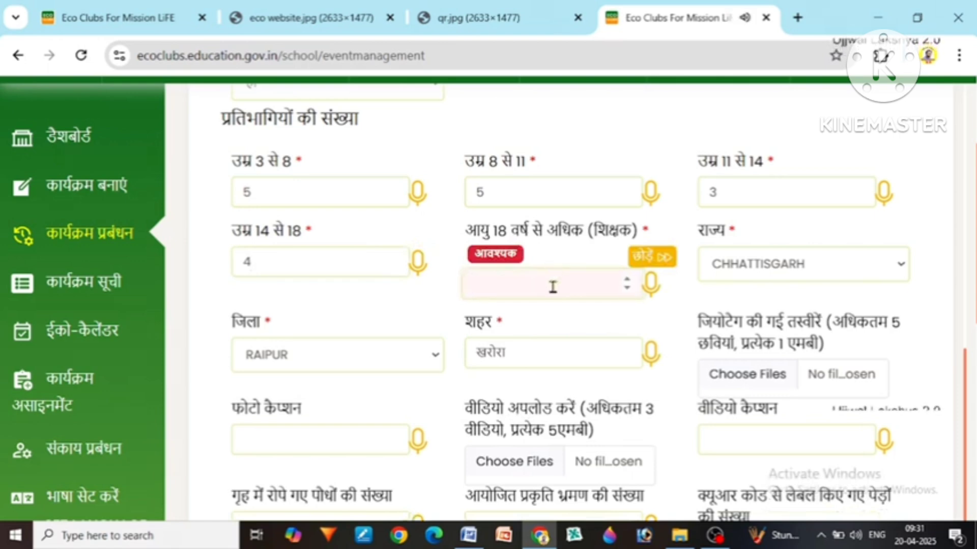
pyautogui.write('8')
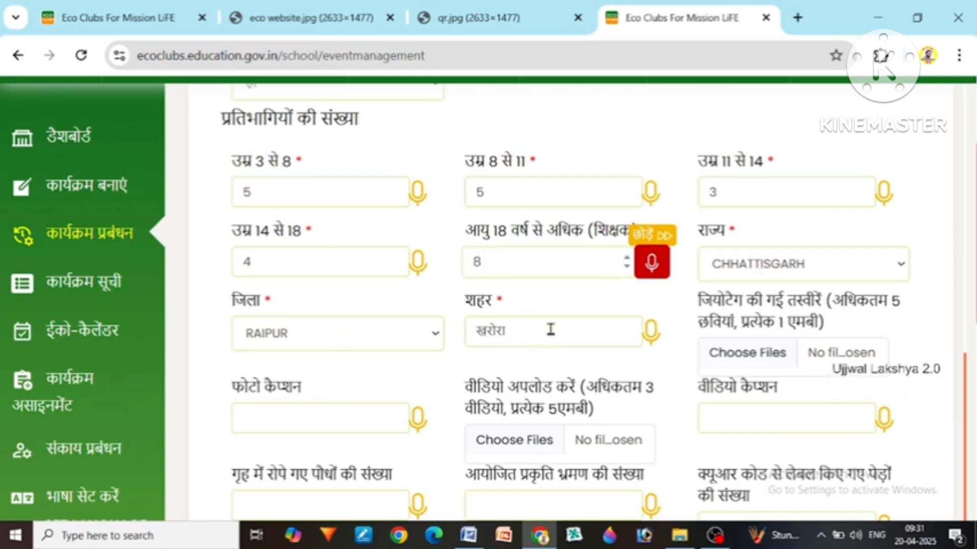
pyautogui.scroll(-2, 827, 318)
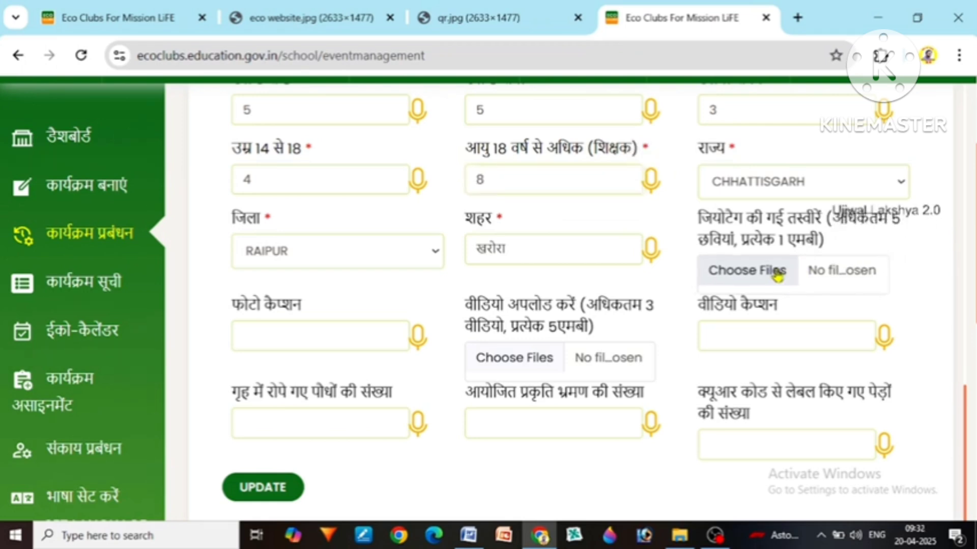
pyautogui.click(736, 280)
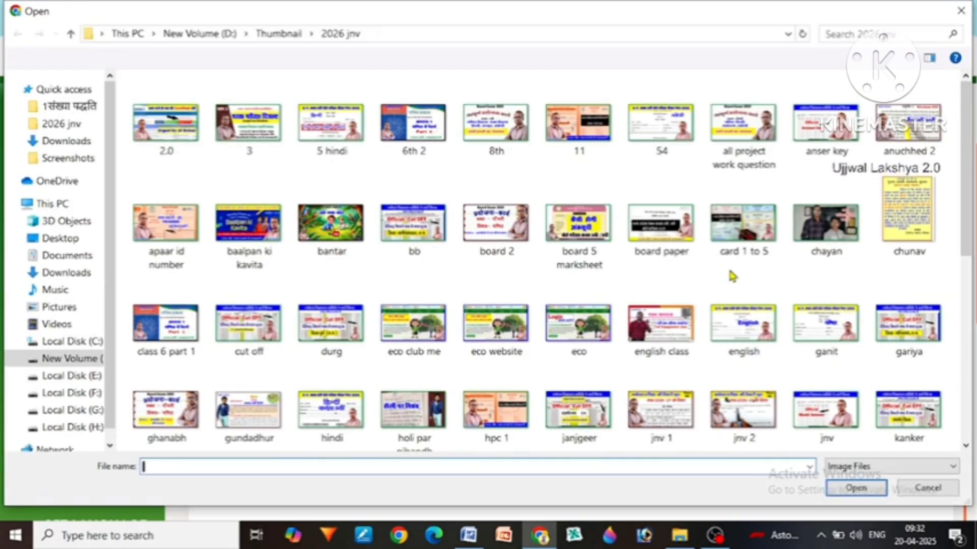
pyautogui.click(192, 143)
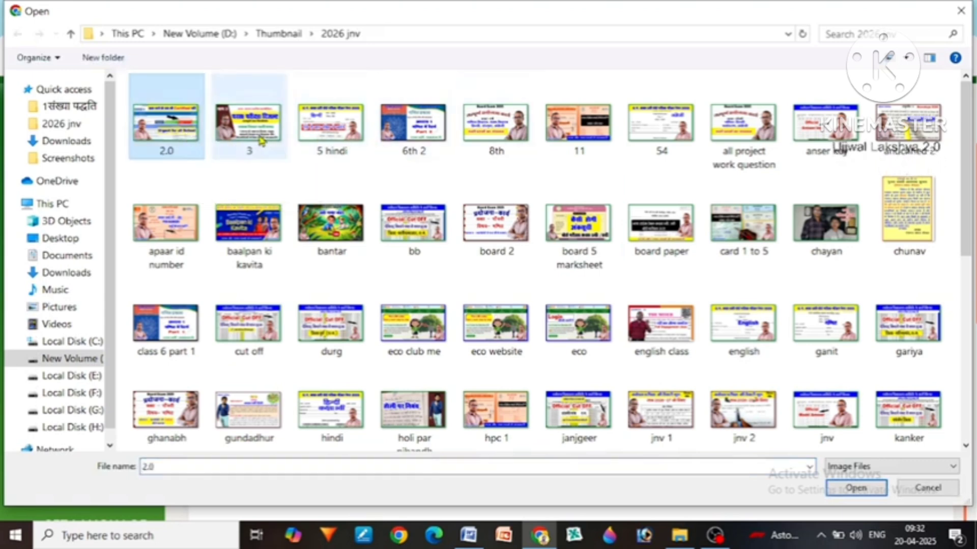
pyautogui.keyDown('shift'); pyautogui.click(499, 131); pyautogui.keyUp('shift')
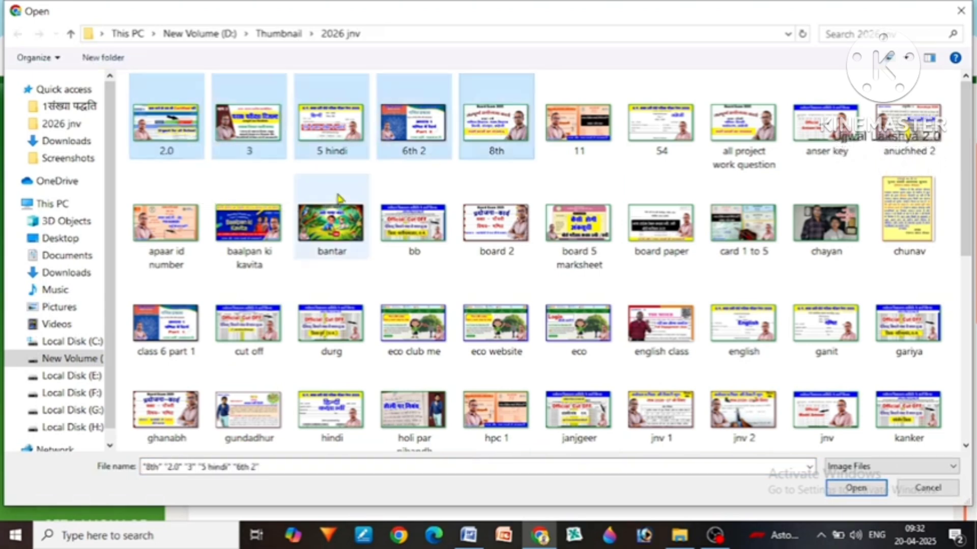
pyautogui.click(850, 489)
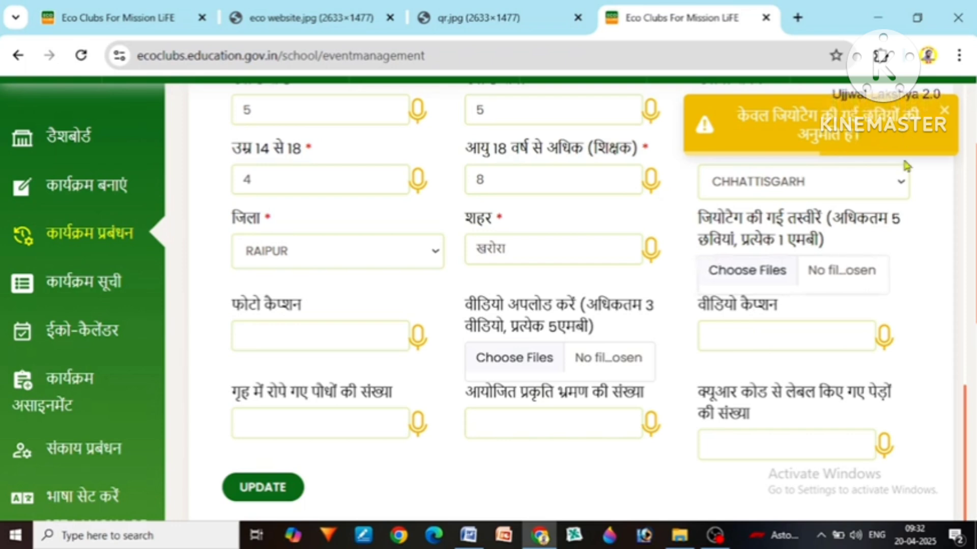
pyautogui.click(944, 110)
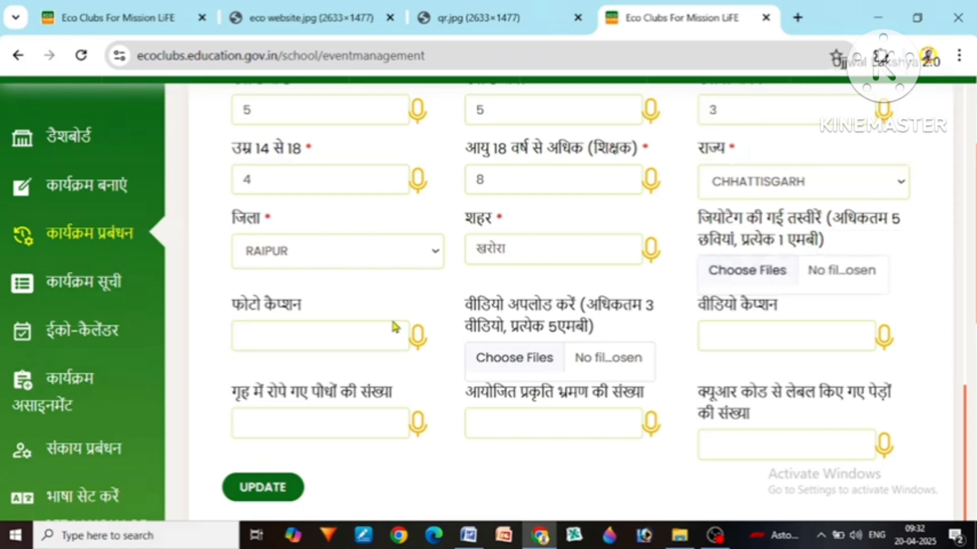
# Step: Record 0 home plants, 0 nature walks and 4 QR-tagged trees, then save with UPDATE
pyautogui.click(265, 337)
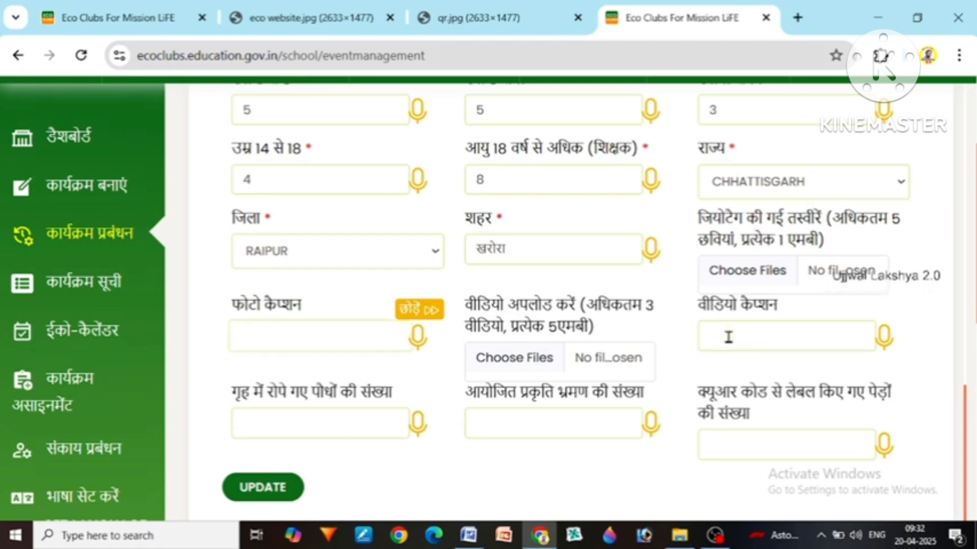
pyautogui.click(297, 430)
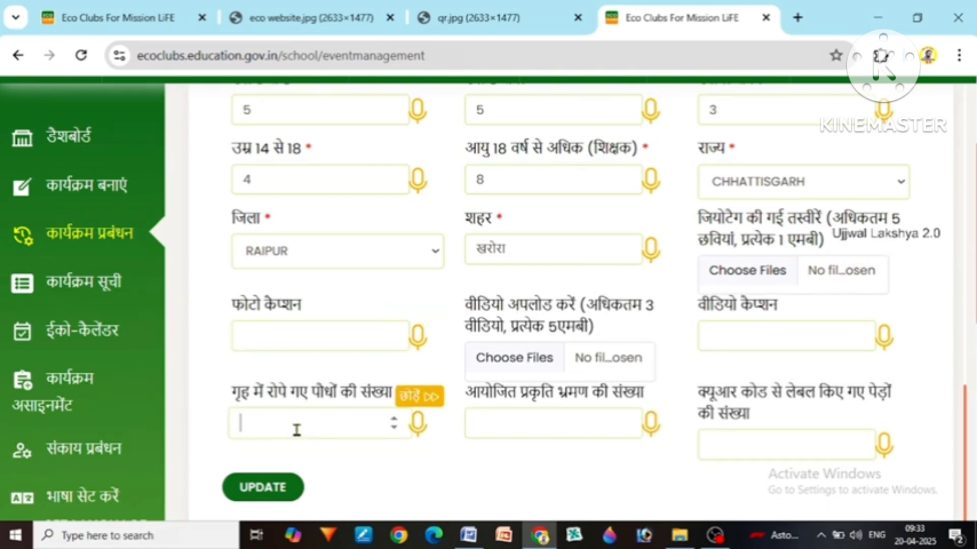
pyautogui.write('0')
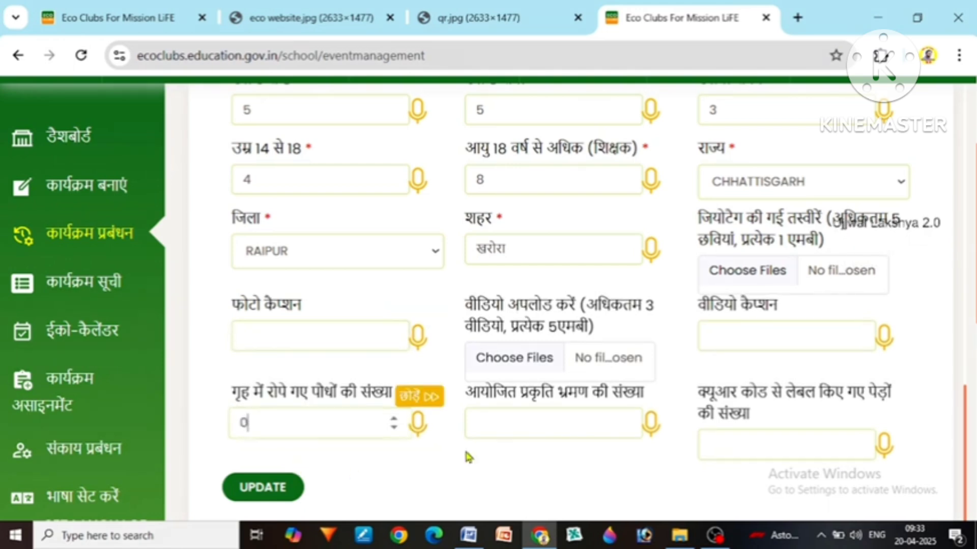
pyautogui.click(501, 425)
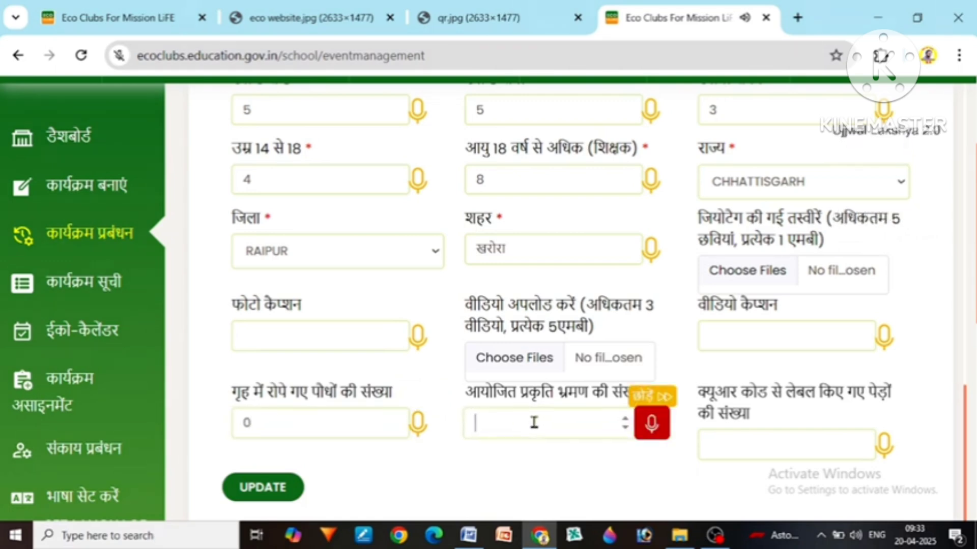
pyautogui.write('0')
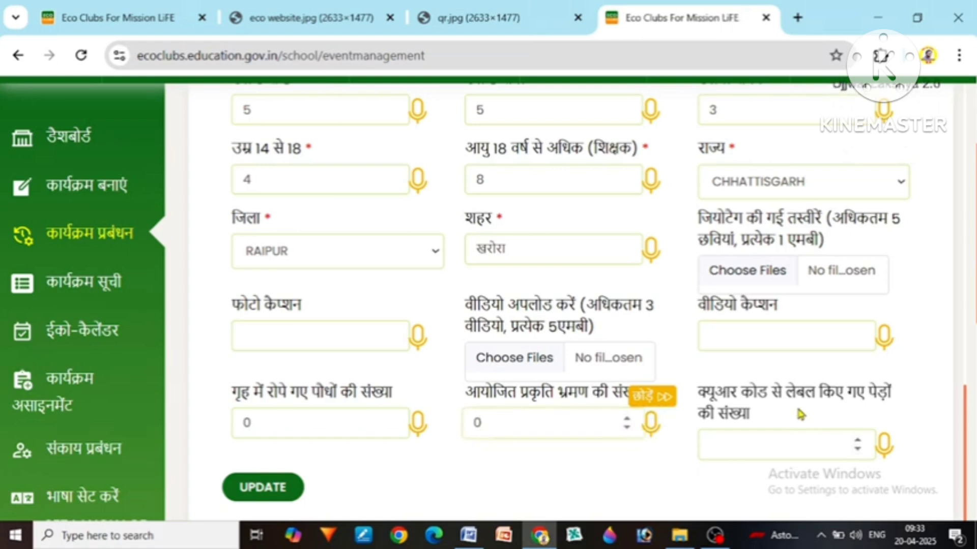
pyautogui.click(763, 446)
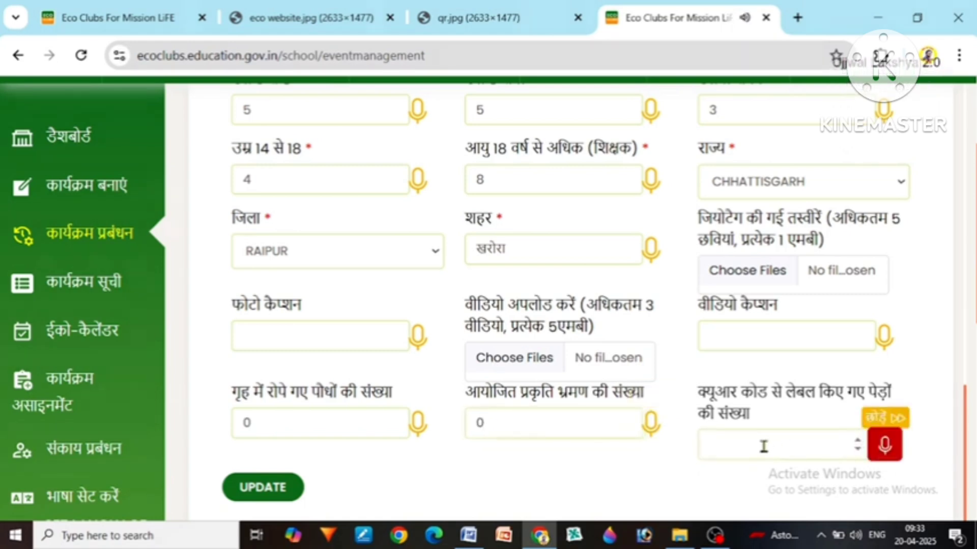
pyautogui.write('4')
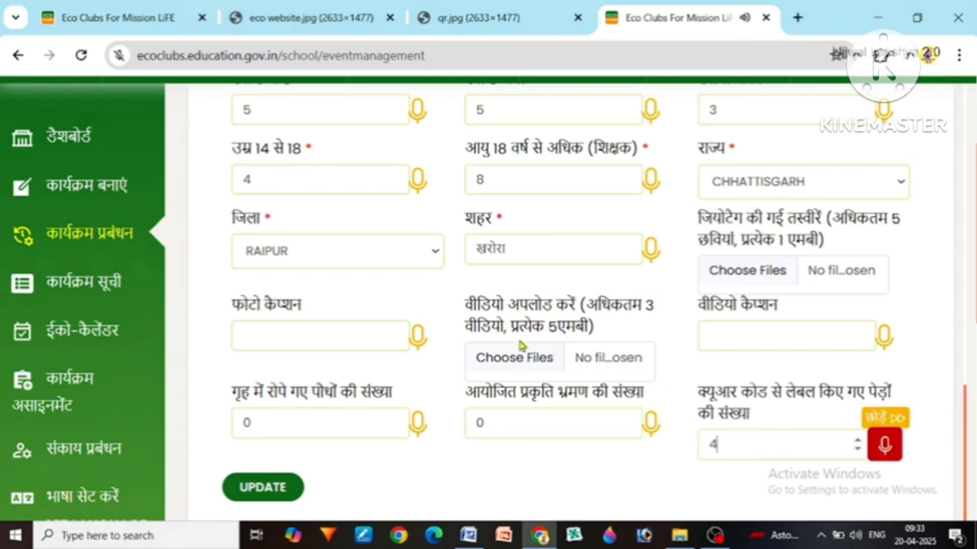
pyautogui.click(261, 490)
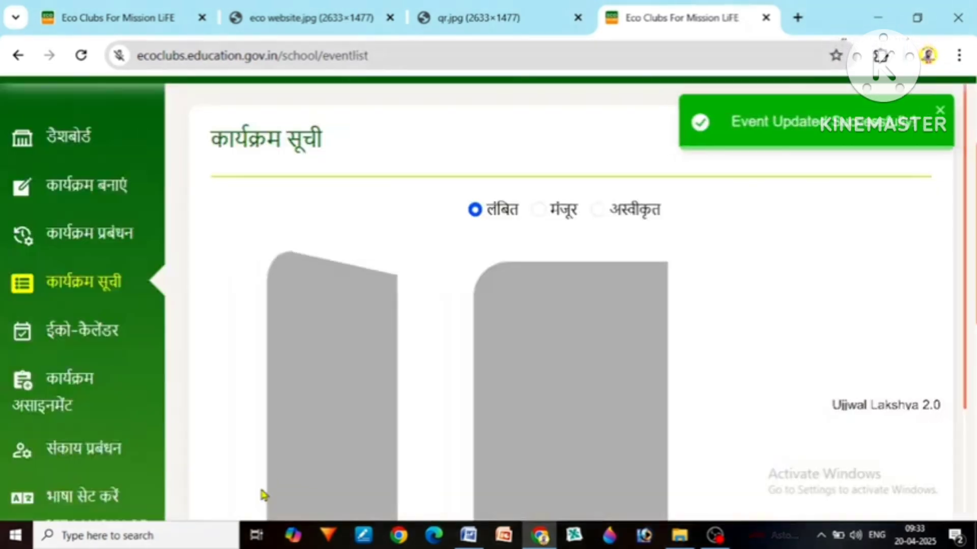
pyautogui.scroll(-3, 447, 335)
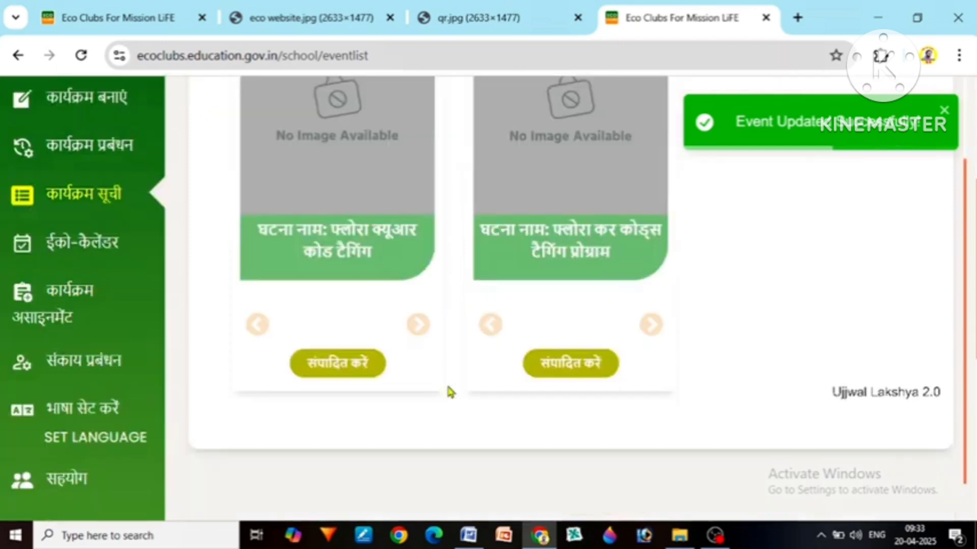
pyautogui.scroll(4, 447, 399)
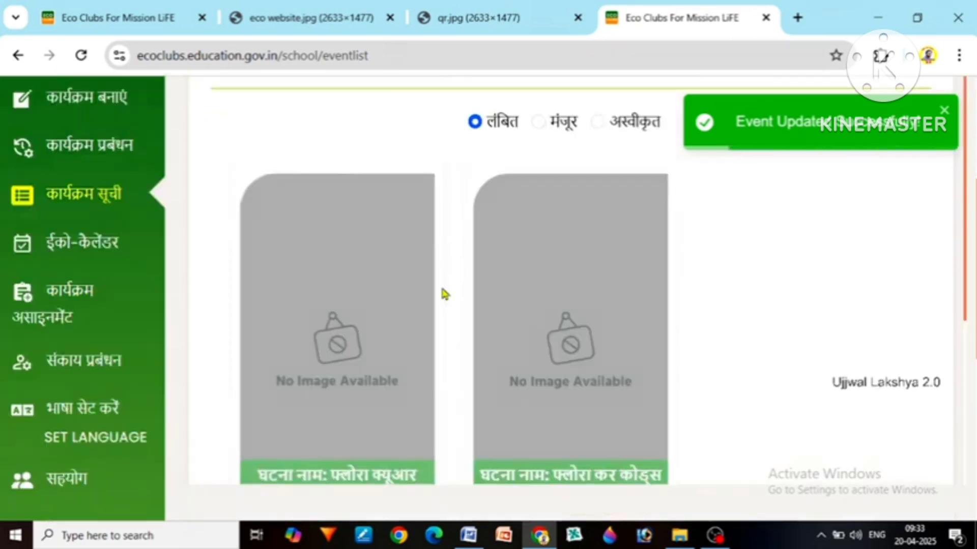
pyautogui.scroll(-2, 443, 292)
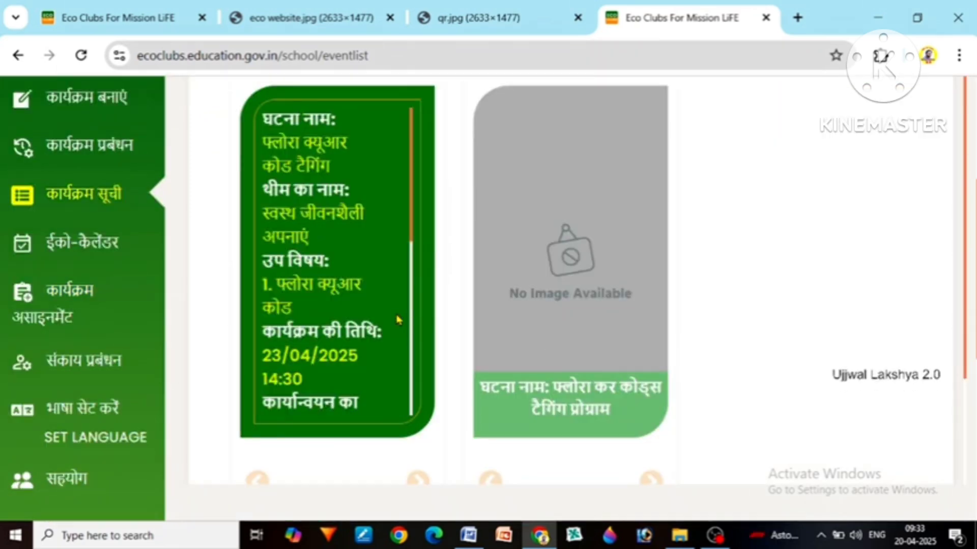
pyautogui.moveTo(585, 261)
pyautogui.scroll(-6, 584, 262)
pyautogui.scroll(-2, 581, 413)
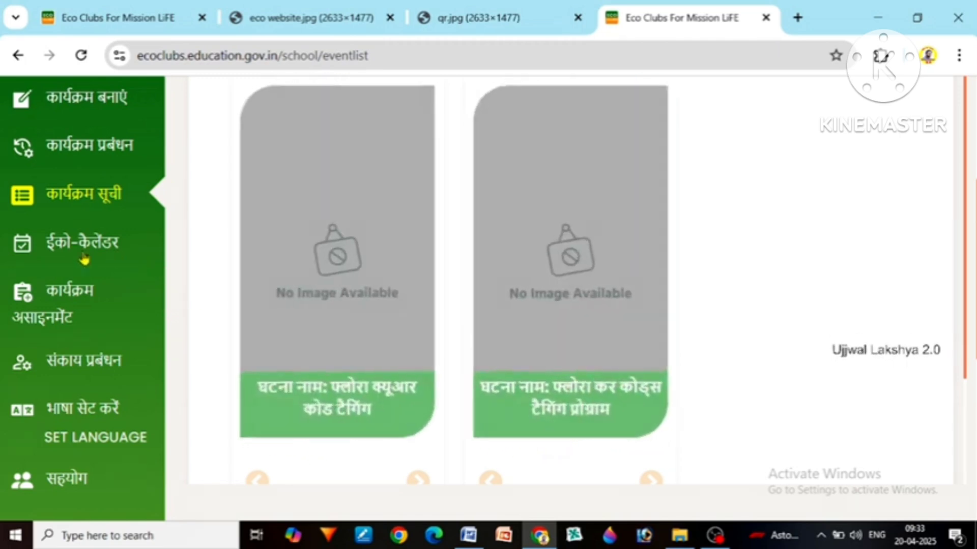
# Step: Open the eco-calendar (ईको-कैलेंडर) to view the Flora events on 22 and 23 April 2025 and the colour legend
pyautogui.click(96, 252)
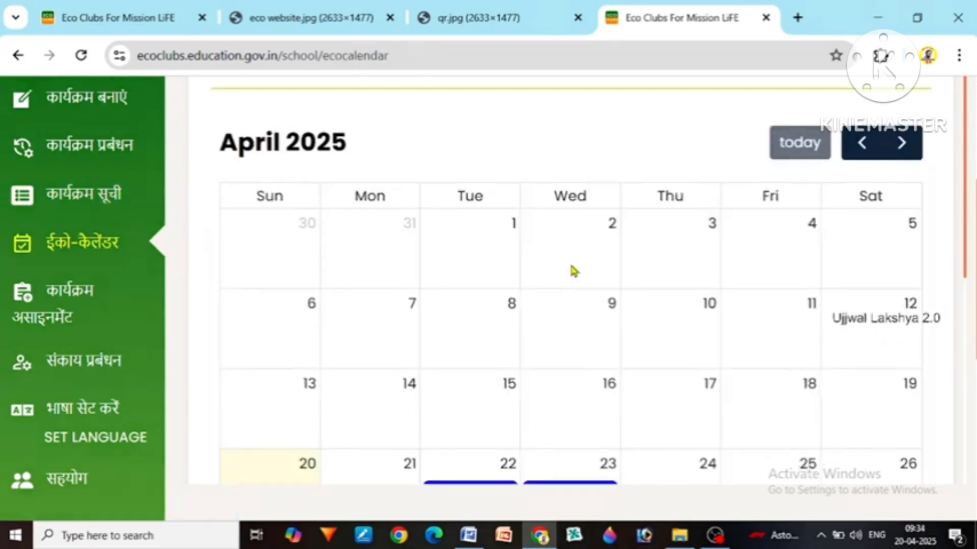
pyautogui.scroll(-3, 572, 269)
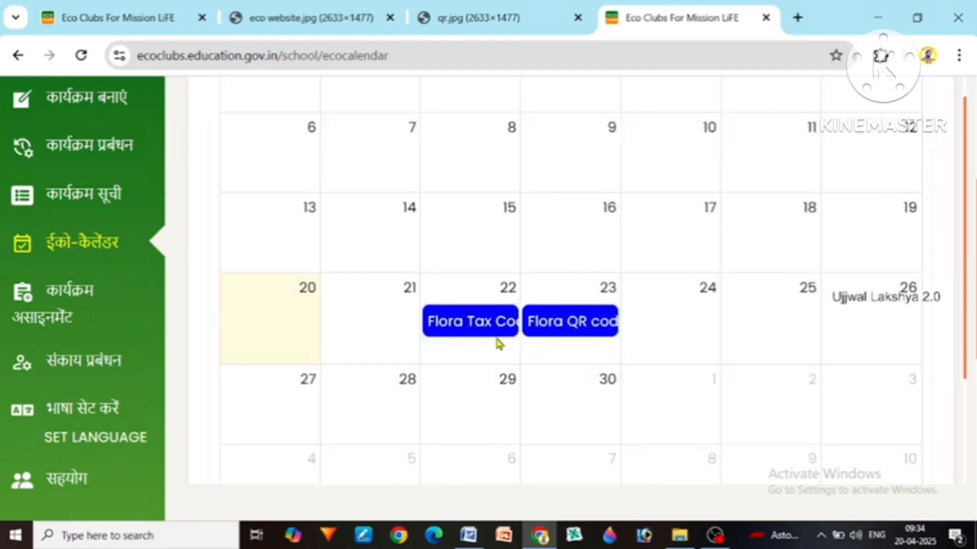
pyautogui.scroll(-3, 486, 336)
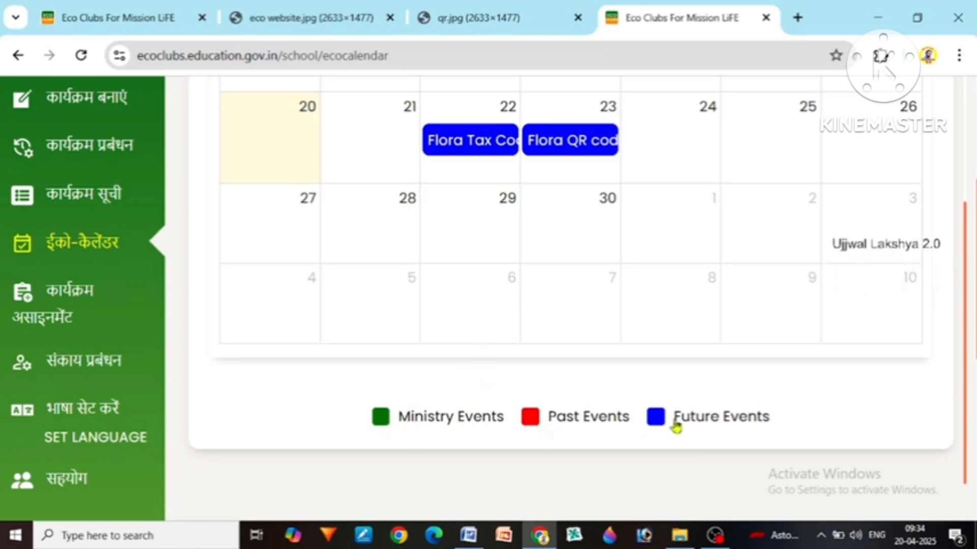
pyautogui.scroll(2, 527, 414)
pyautogui.scroll(4, 451, 404)
pyautogui.scroll(-6, 414, 331)
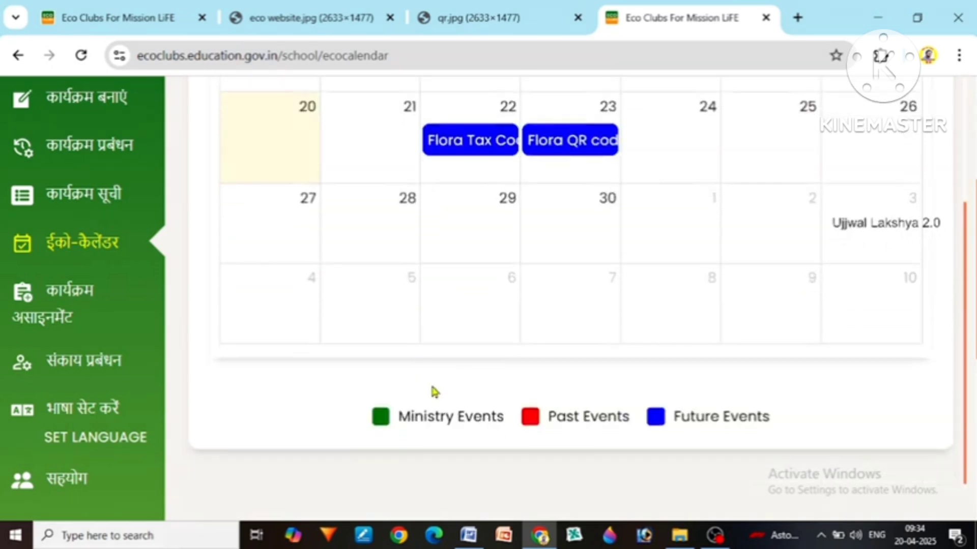
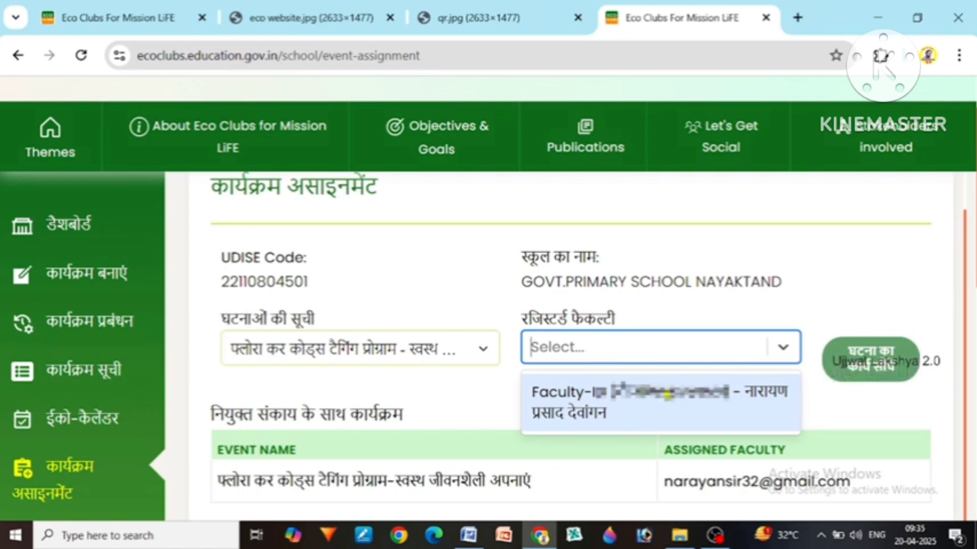
# Step: Dismiss the faculty dropdown and review the registered Active faculty member and new-faculty form
pyautogui.click(498, 297)
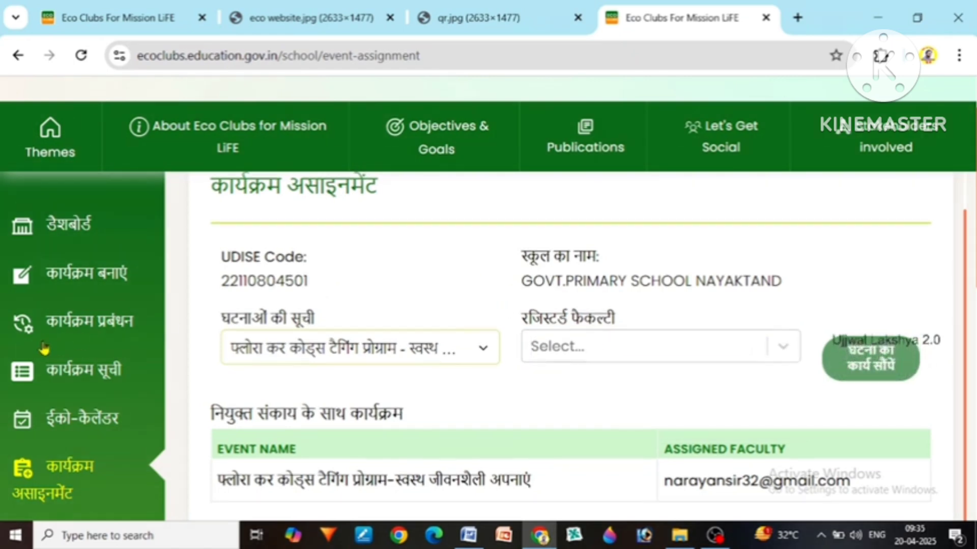
pyautogui.scroll(-5, 44, 348)
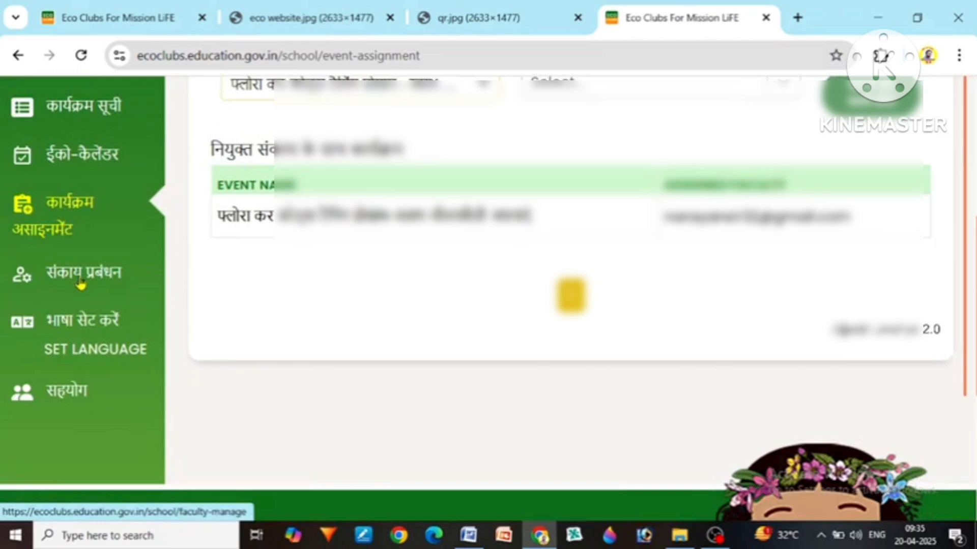
pyautogui.click(81, 284)
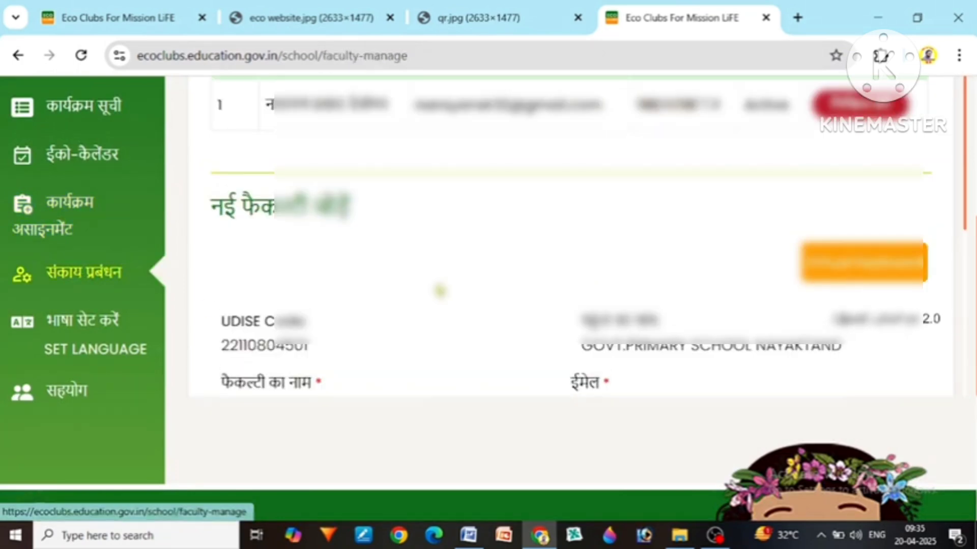
pyautogui.scroll(-4, 439, 290)
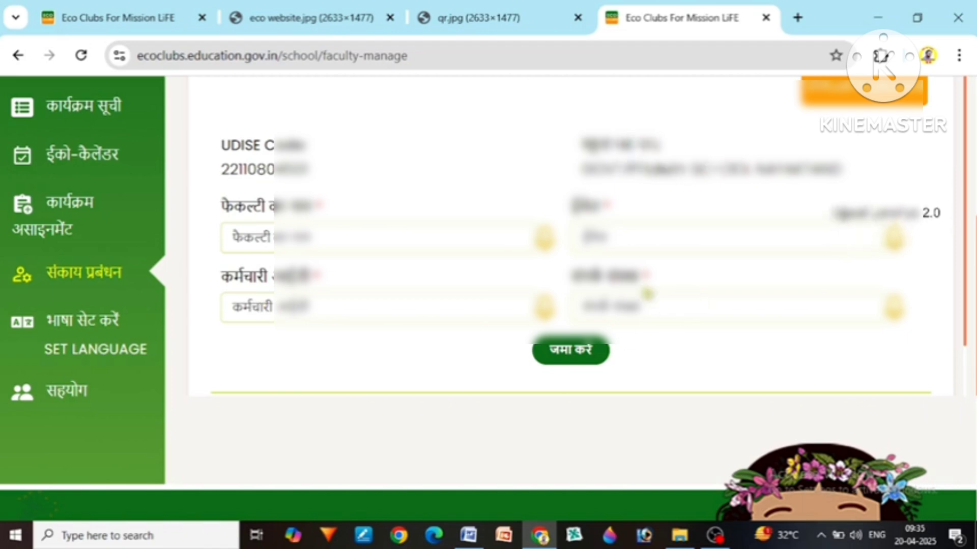
pyautogui.scroll(5, 649, 294)
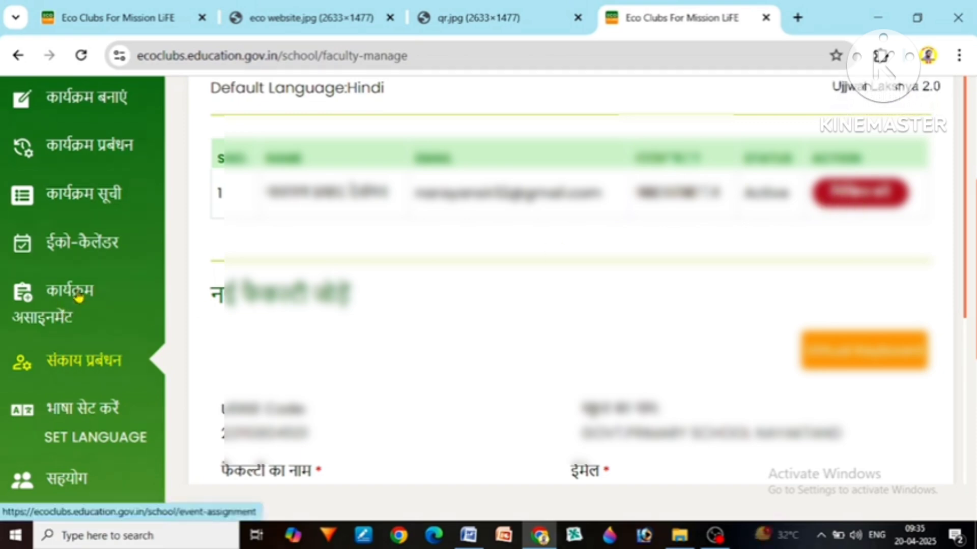
# Step: Assign the Flora code-tagging event to the registered faculty member and check the assignment table
pyautogui.click(62, 310)
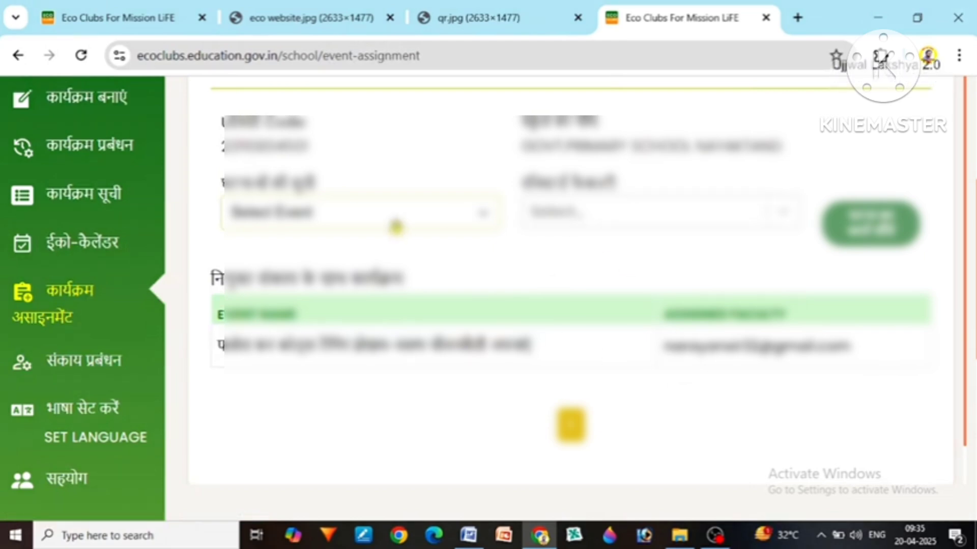
pyautogui.click(396, 223)
pyautogui.click(359, 322)
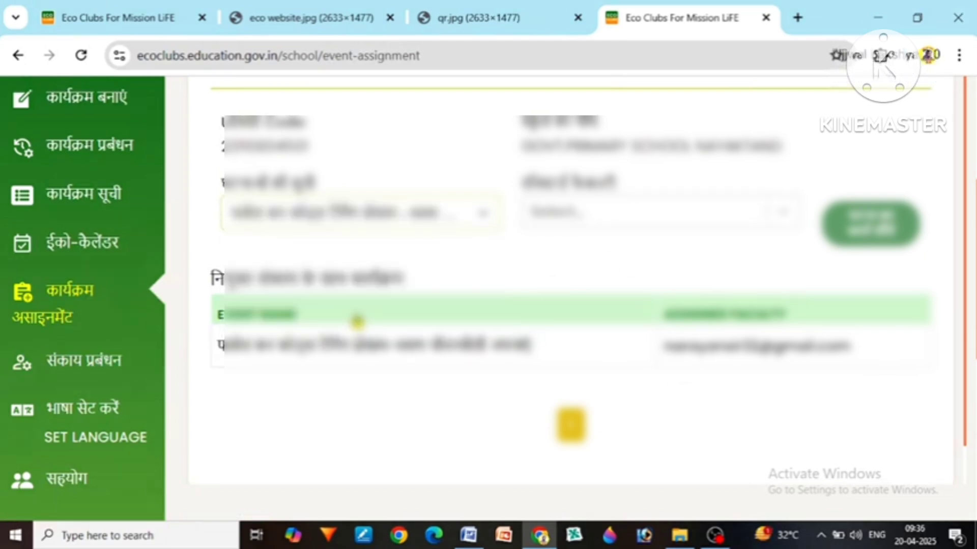
pyautogui.click(601, 216)
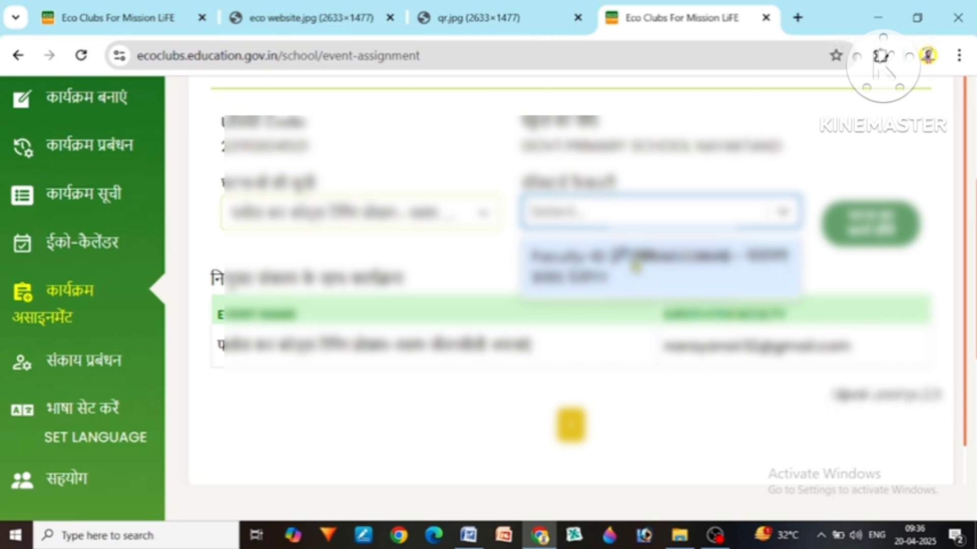
pyautogui.click(635, 266)
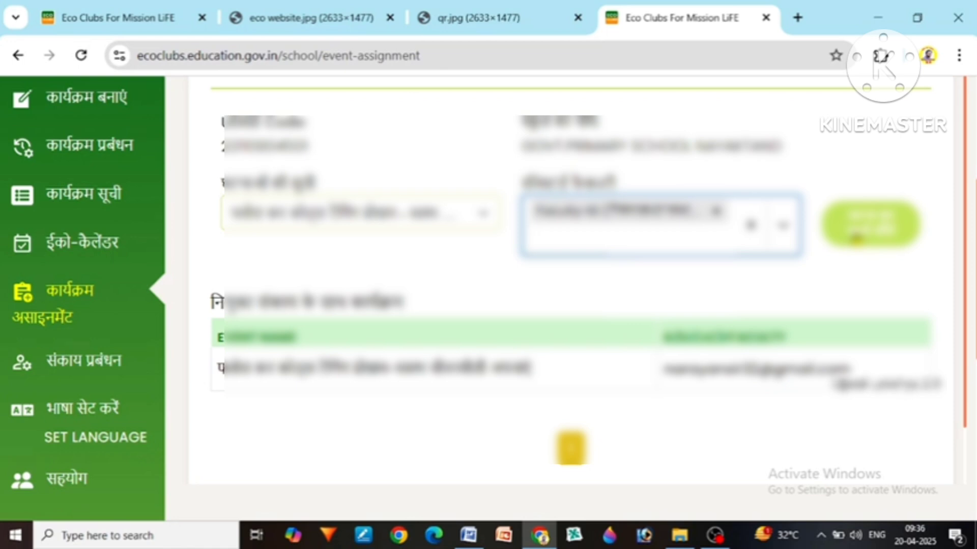
pyautogui.click(858, 238)
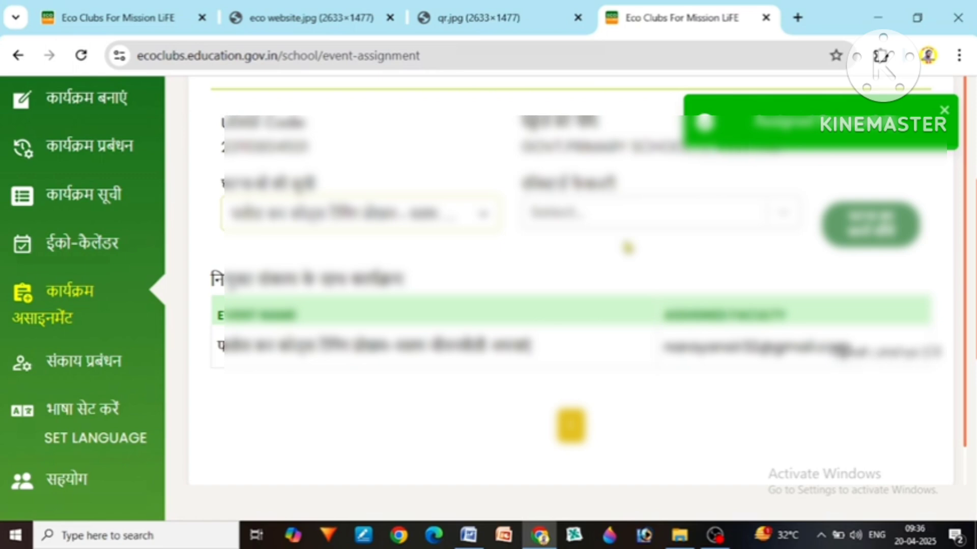
pyautogui.scroll(-1, 355, 273)
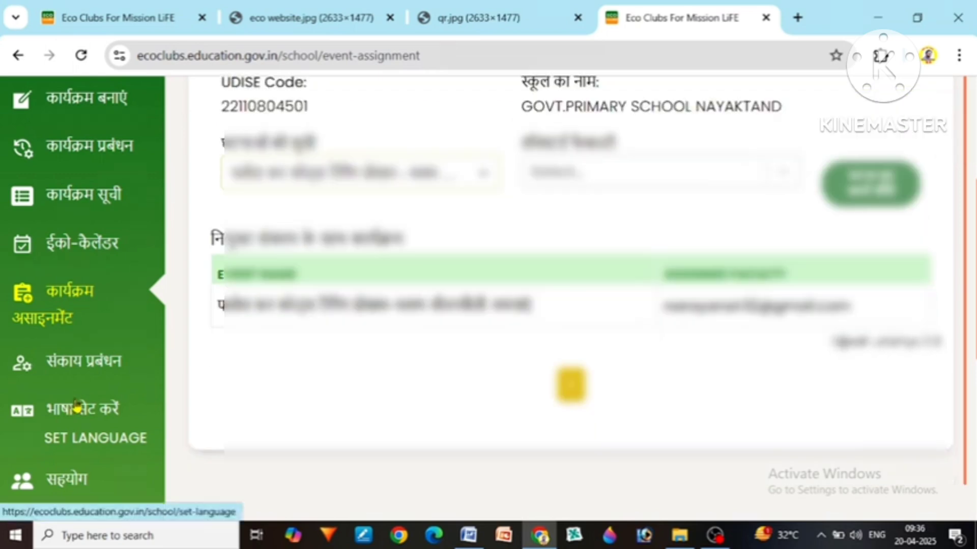
pyautogui.scroll(-2, 76, 407)
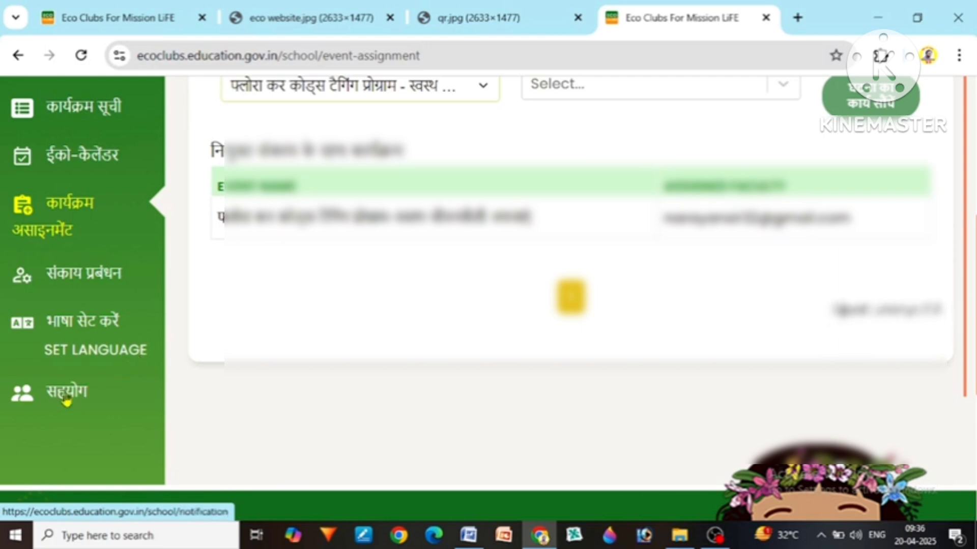
pyautogui.scroll(3, 265, 395)
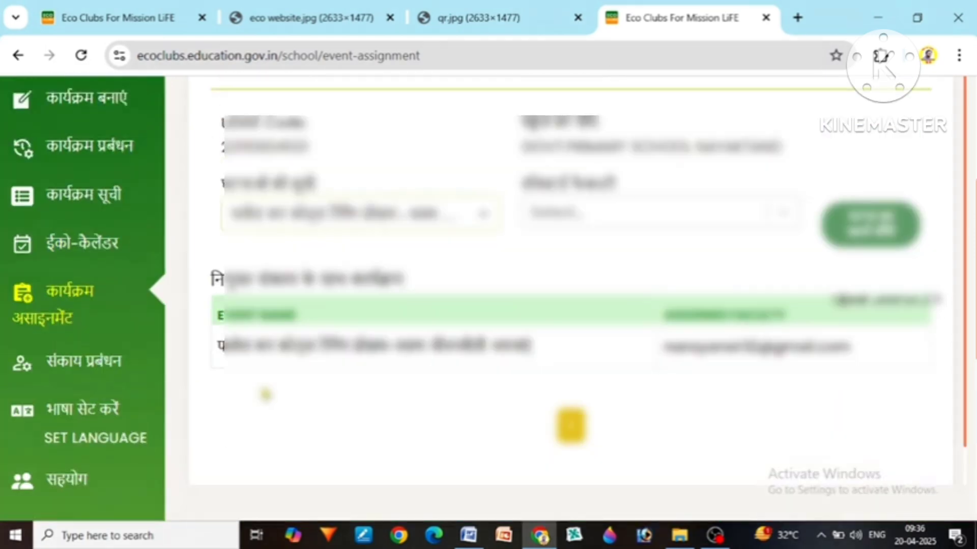
pyautogui.scroll(4, 278, 370)
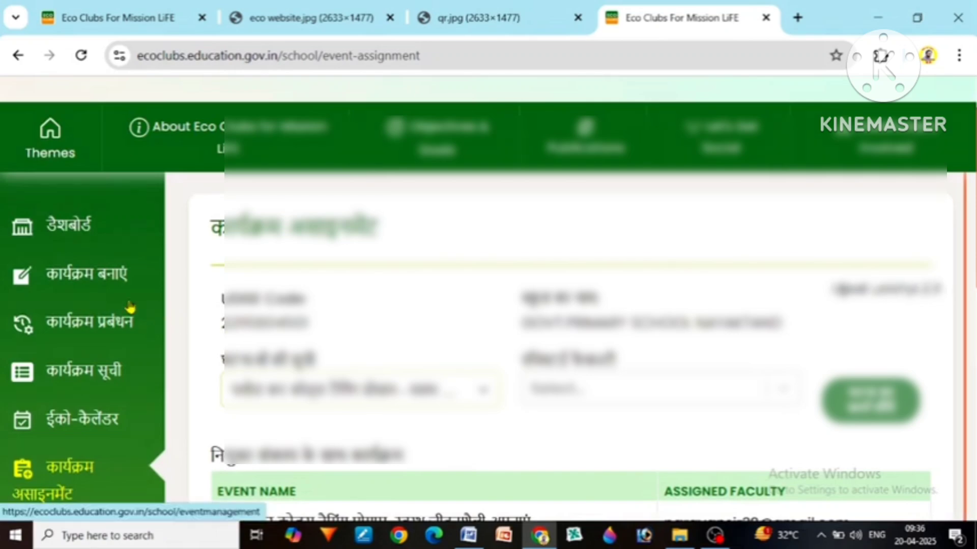
# Step: Browse the create-event form, submit it empty to see required-field validation, then open the event list
pyautogui.click(96, 284)
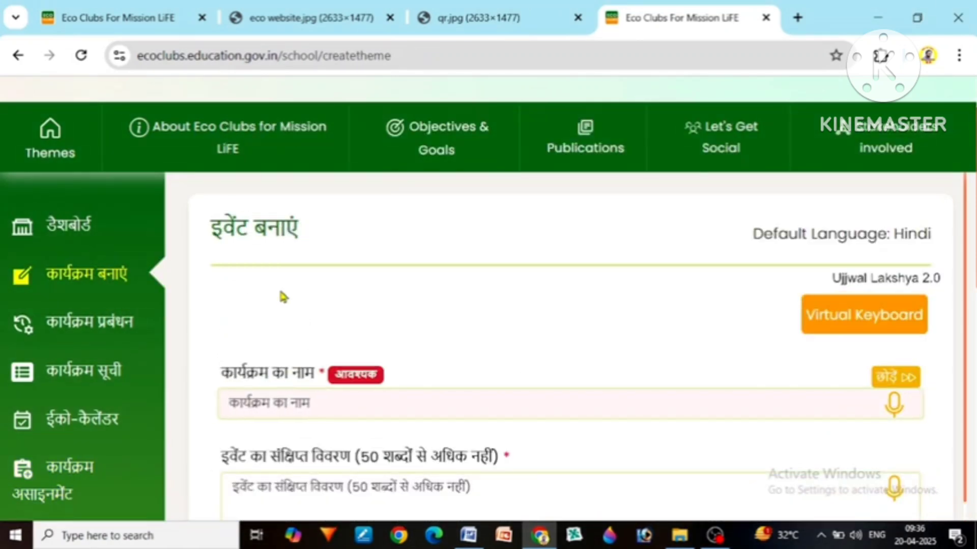
pyautogui.scroll(-2, 368, 319)
pyautogui.click(365, 312)
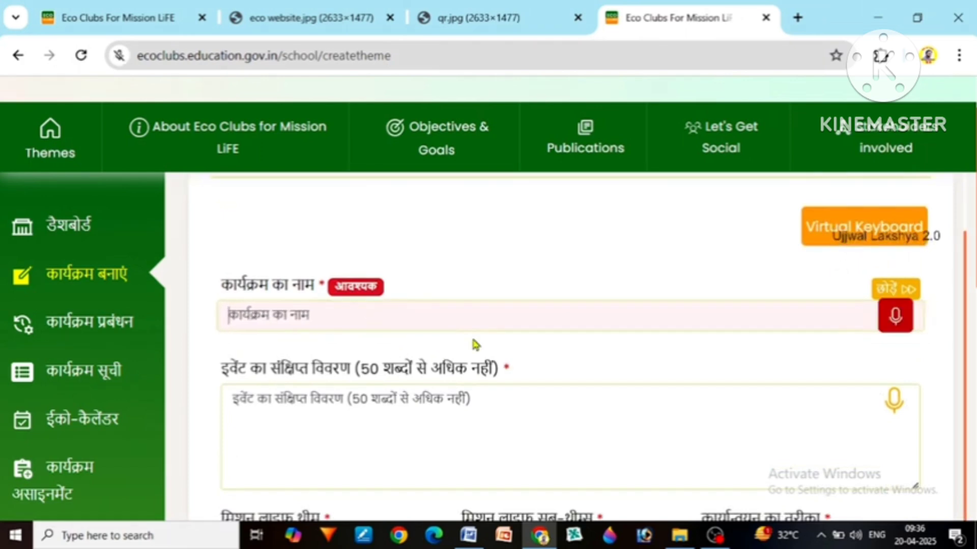
pyautogui.scroll(-2, 474, 344)
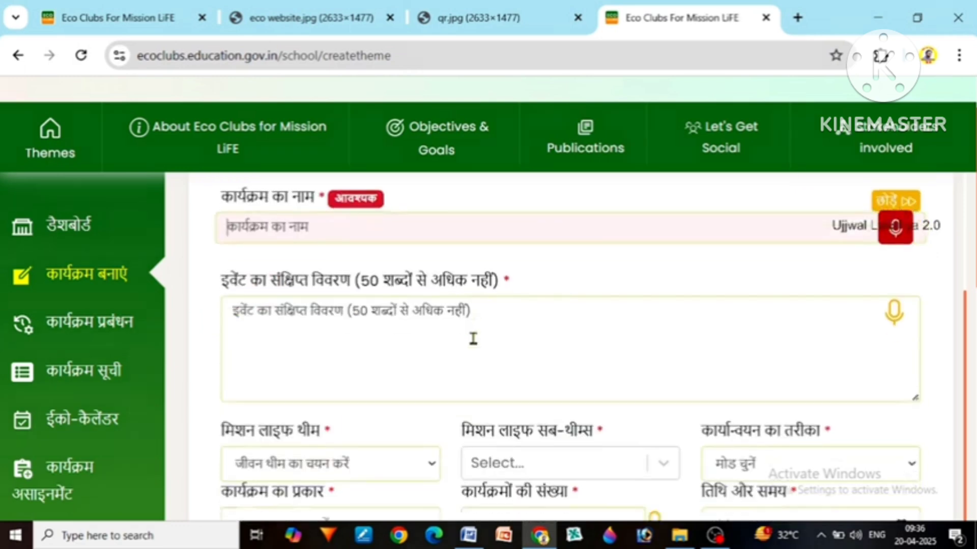
pyautogui.scroll(-1, 473, 339)
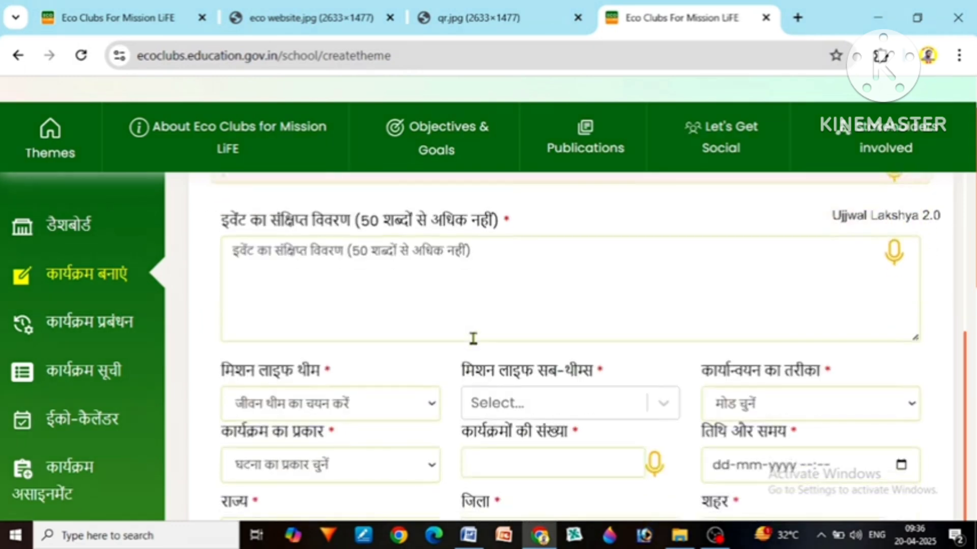
pyautogui.scroll(-4, 472, 333)
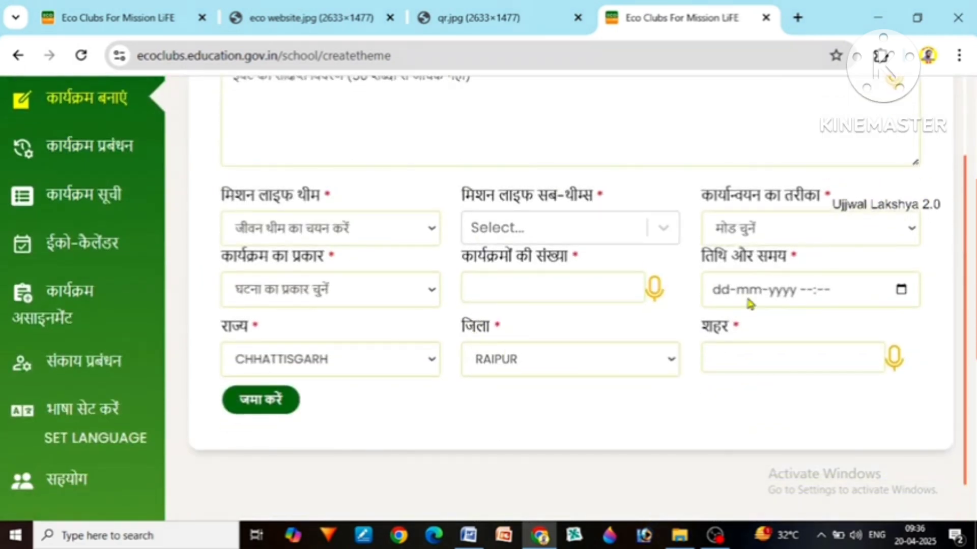
pyautogui.click(244, 413)
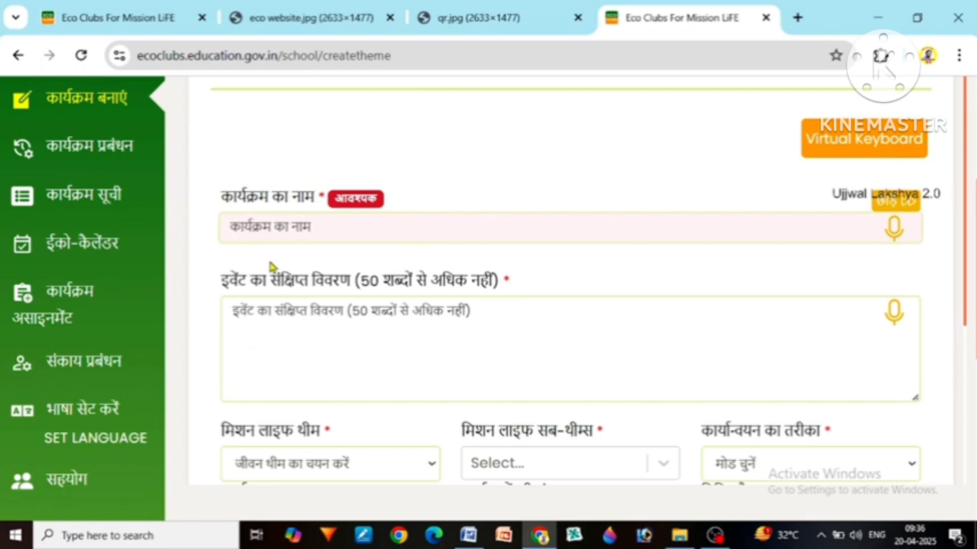
pyautogui.click(72, 214)
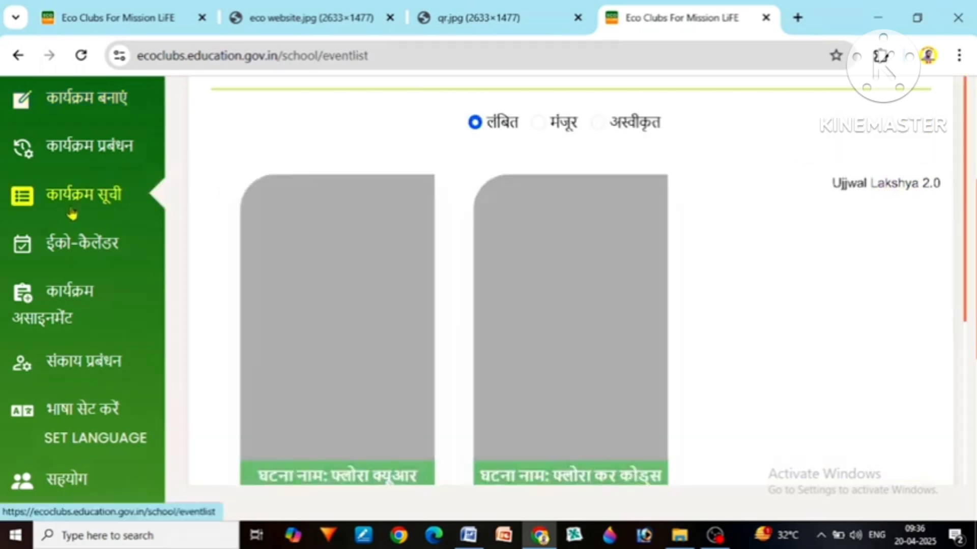
# Step: Look through the pending Flora event cards and management form, then go back to the school dashboard
pyautogui.scroll(-8, 560, 409)
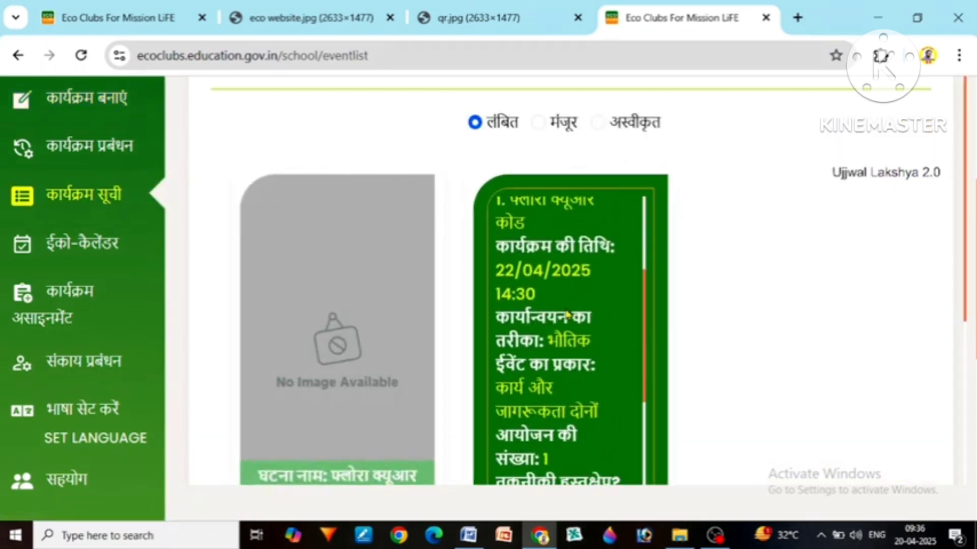
pyautogui.scroll(-5, 579, 417)
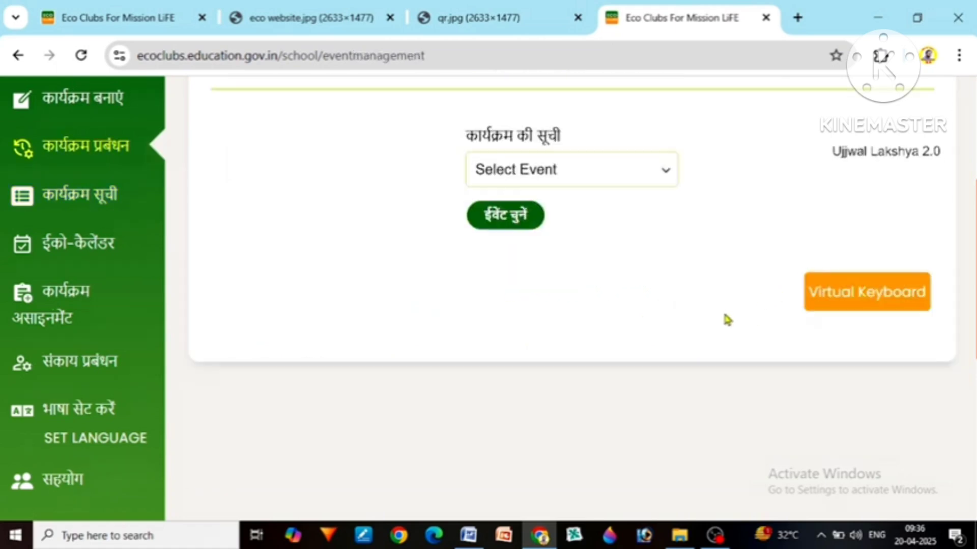
pyautogui.scroll(-12, 760, 315)
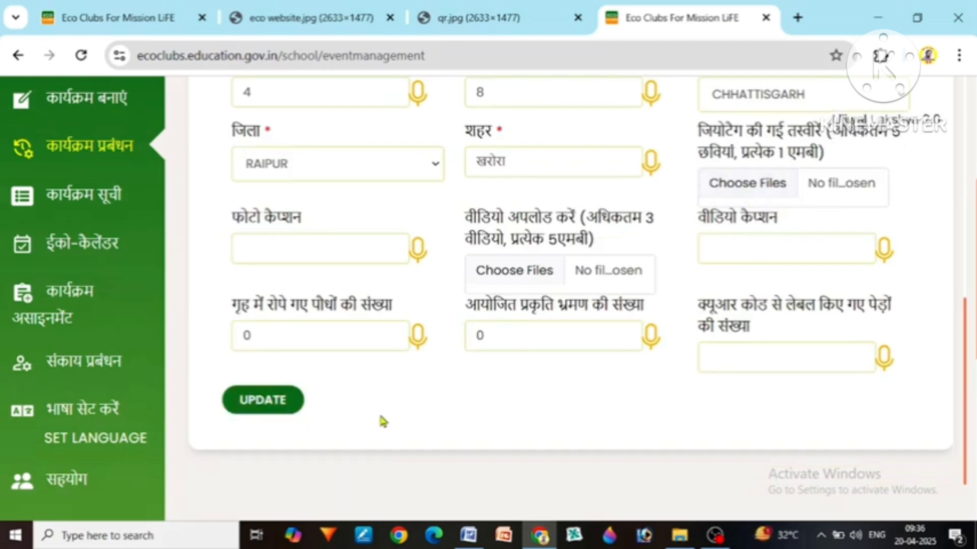
pyautogui.scroll(2, 131, 401)
pyautogui.scroll(3, 130, 401)
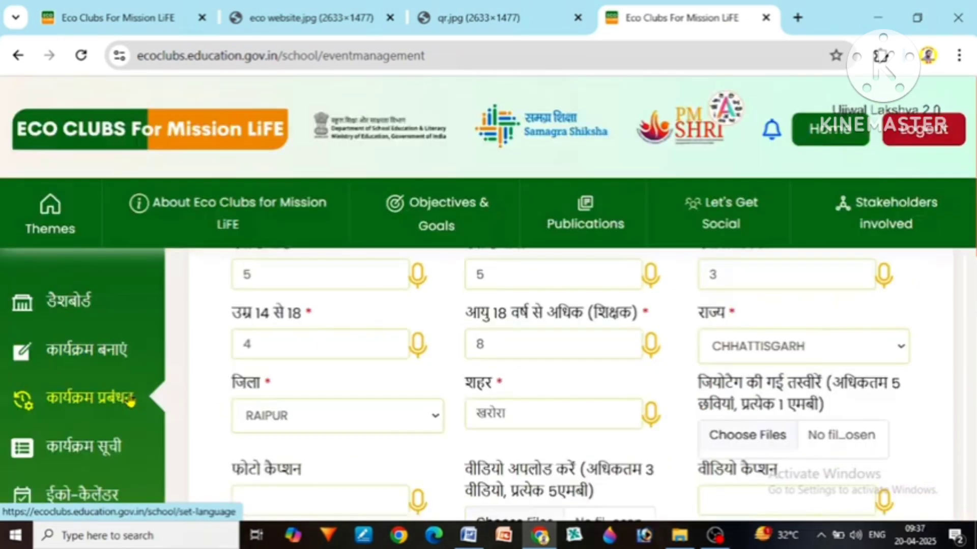
pyautogui.click(81, 301)
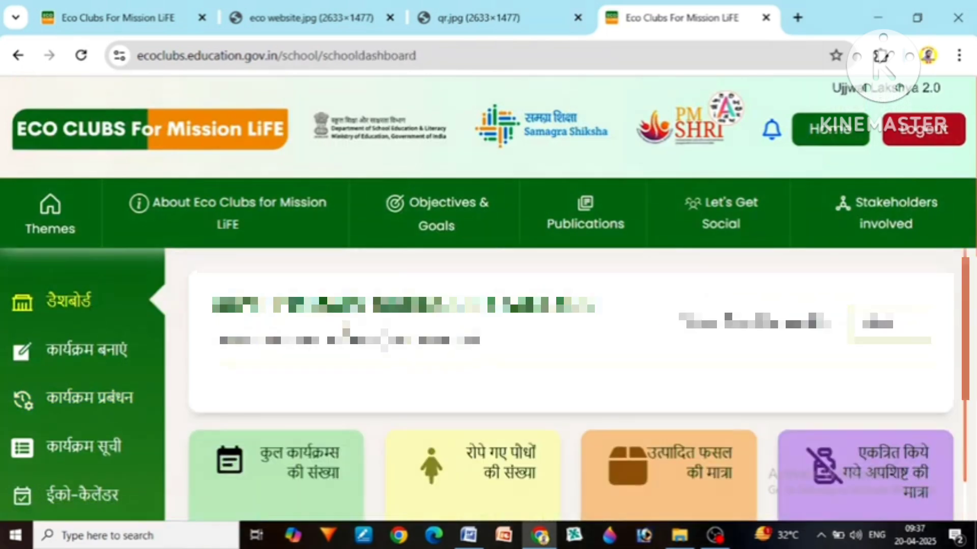